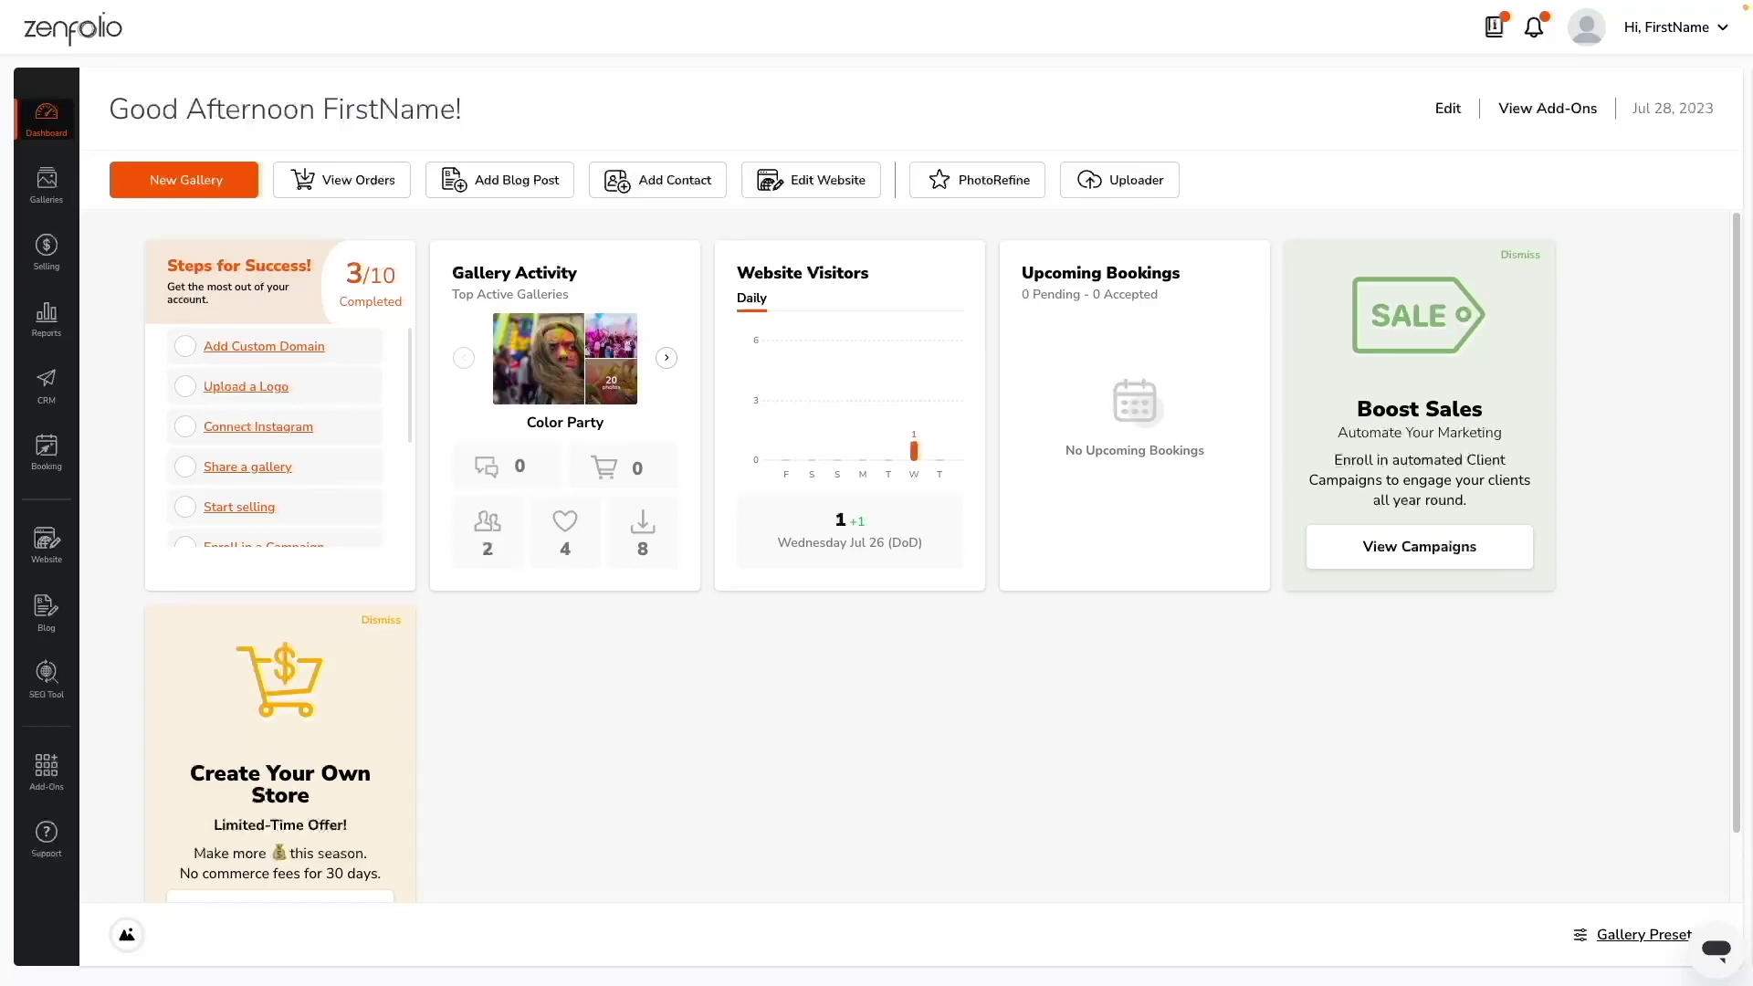
# Open the Holiday Price List under the Event shoot type for editing
pyautogui.click(47, 253)
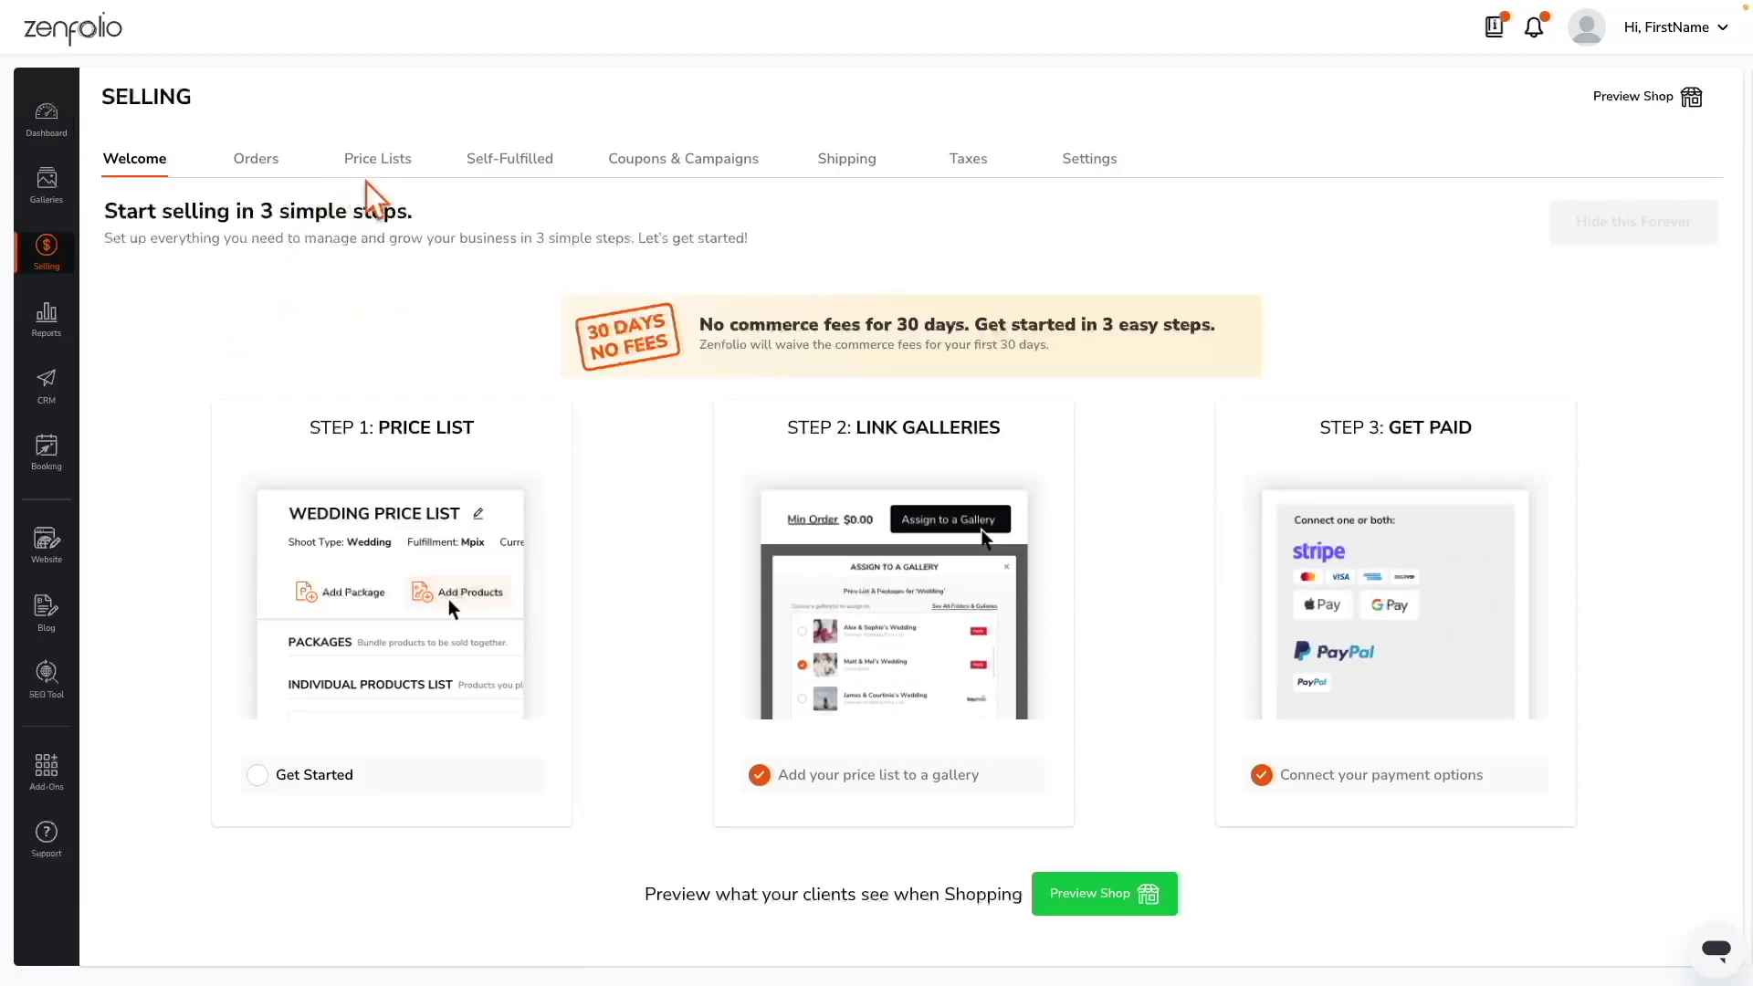
pyautogui.click(384, 165)
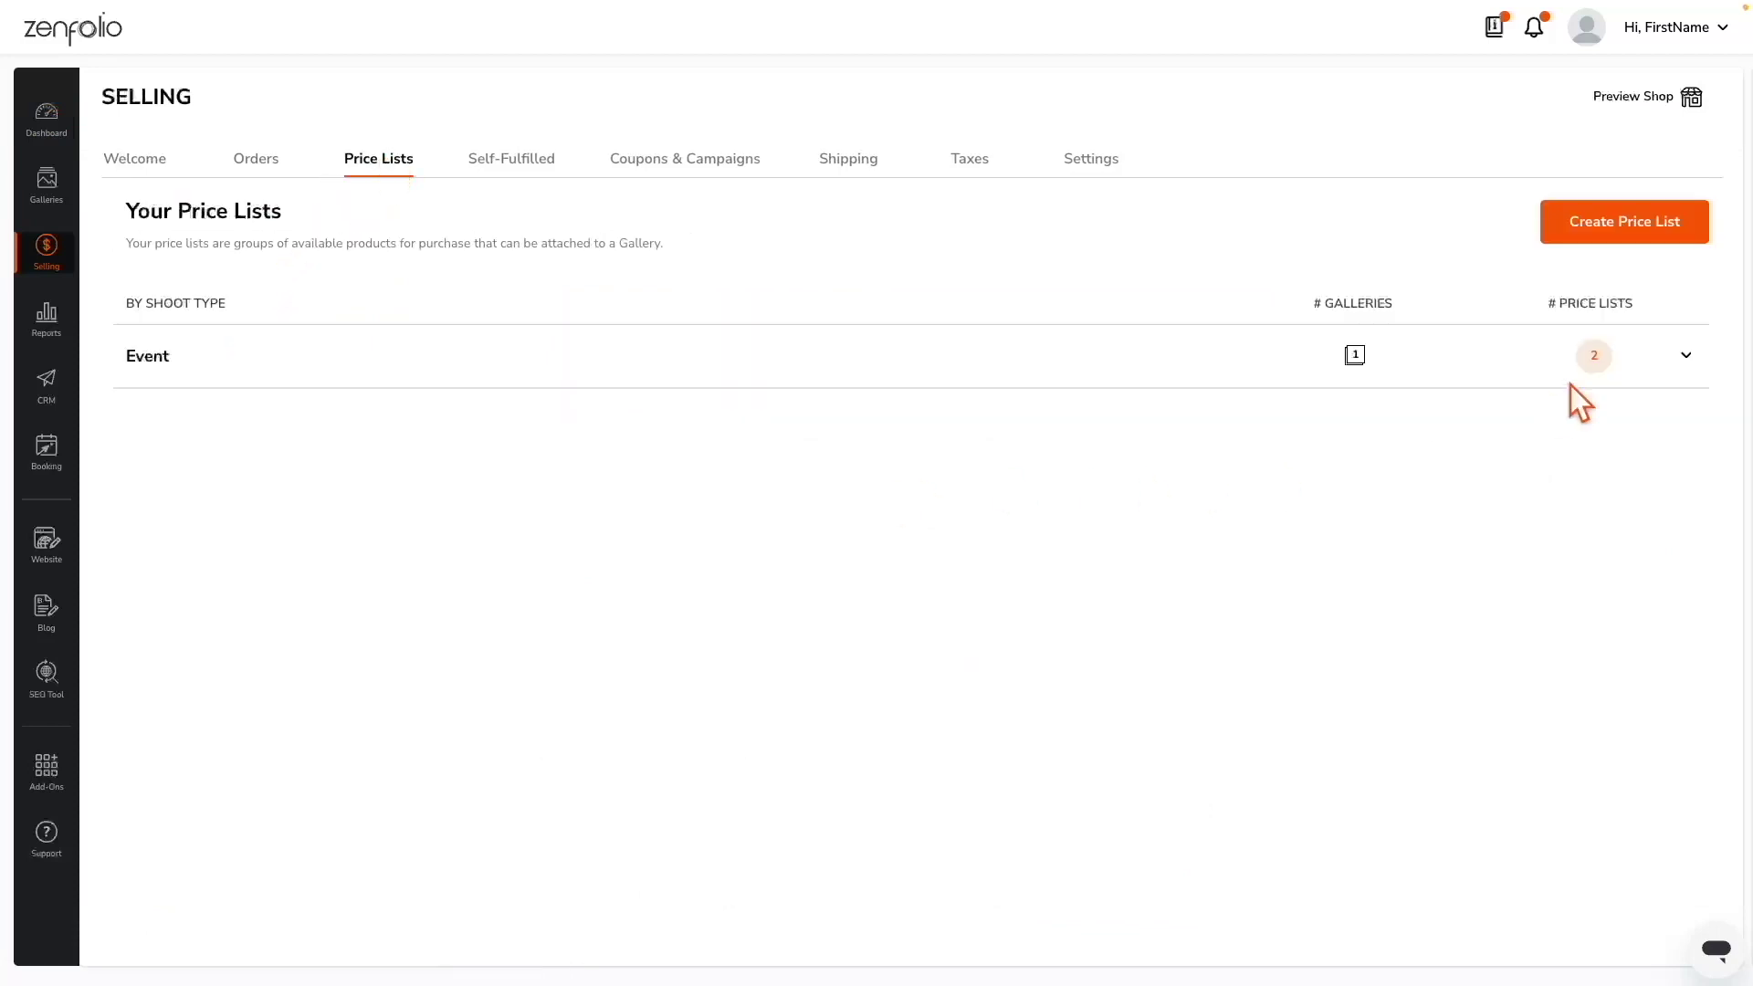
pyautogui.click(1686, 356)
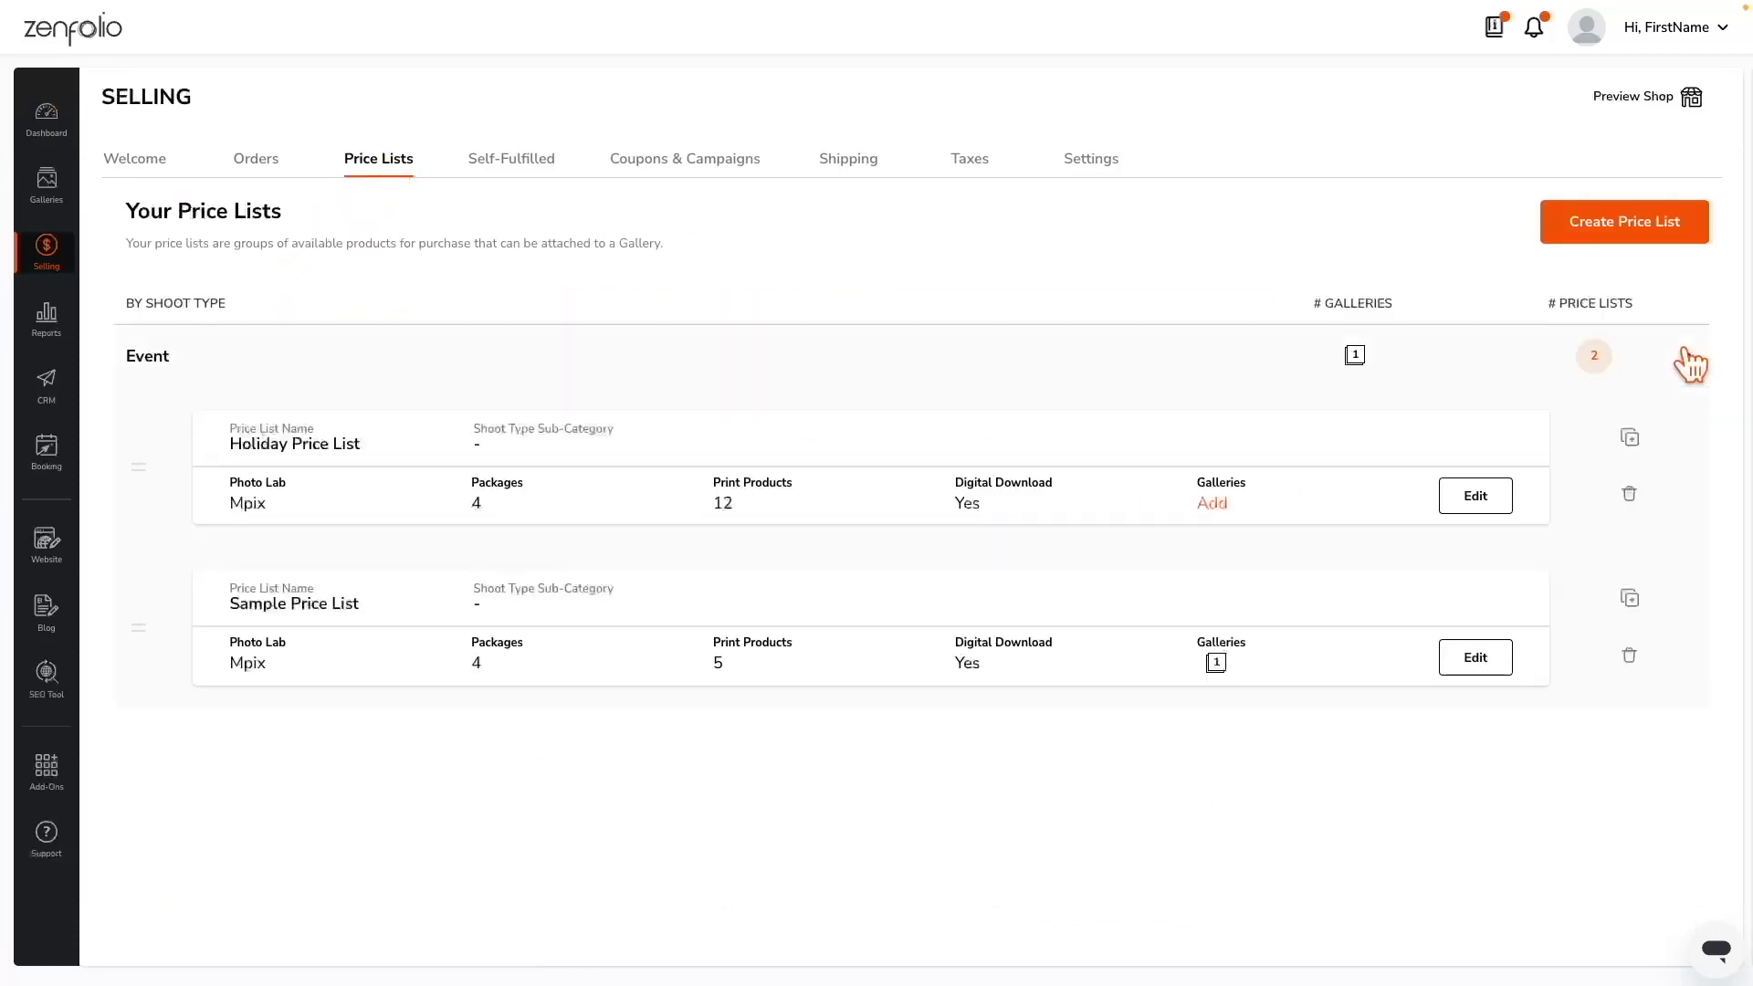
pyautogui.click(1474, 498)
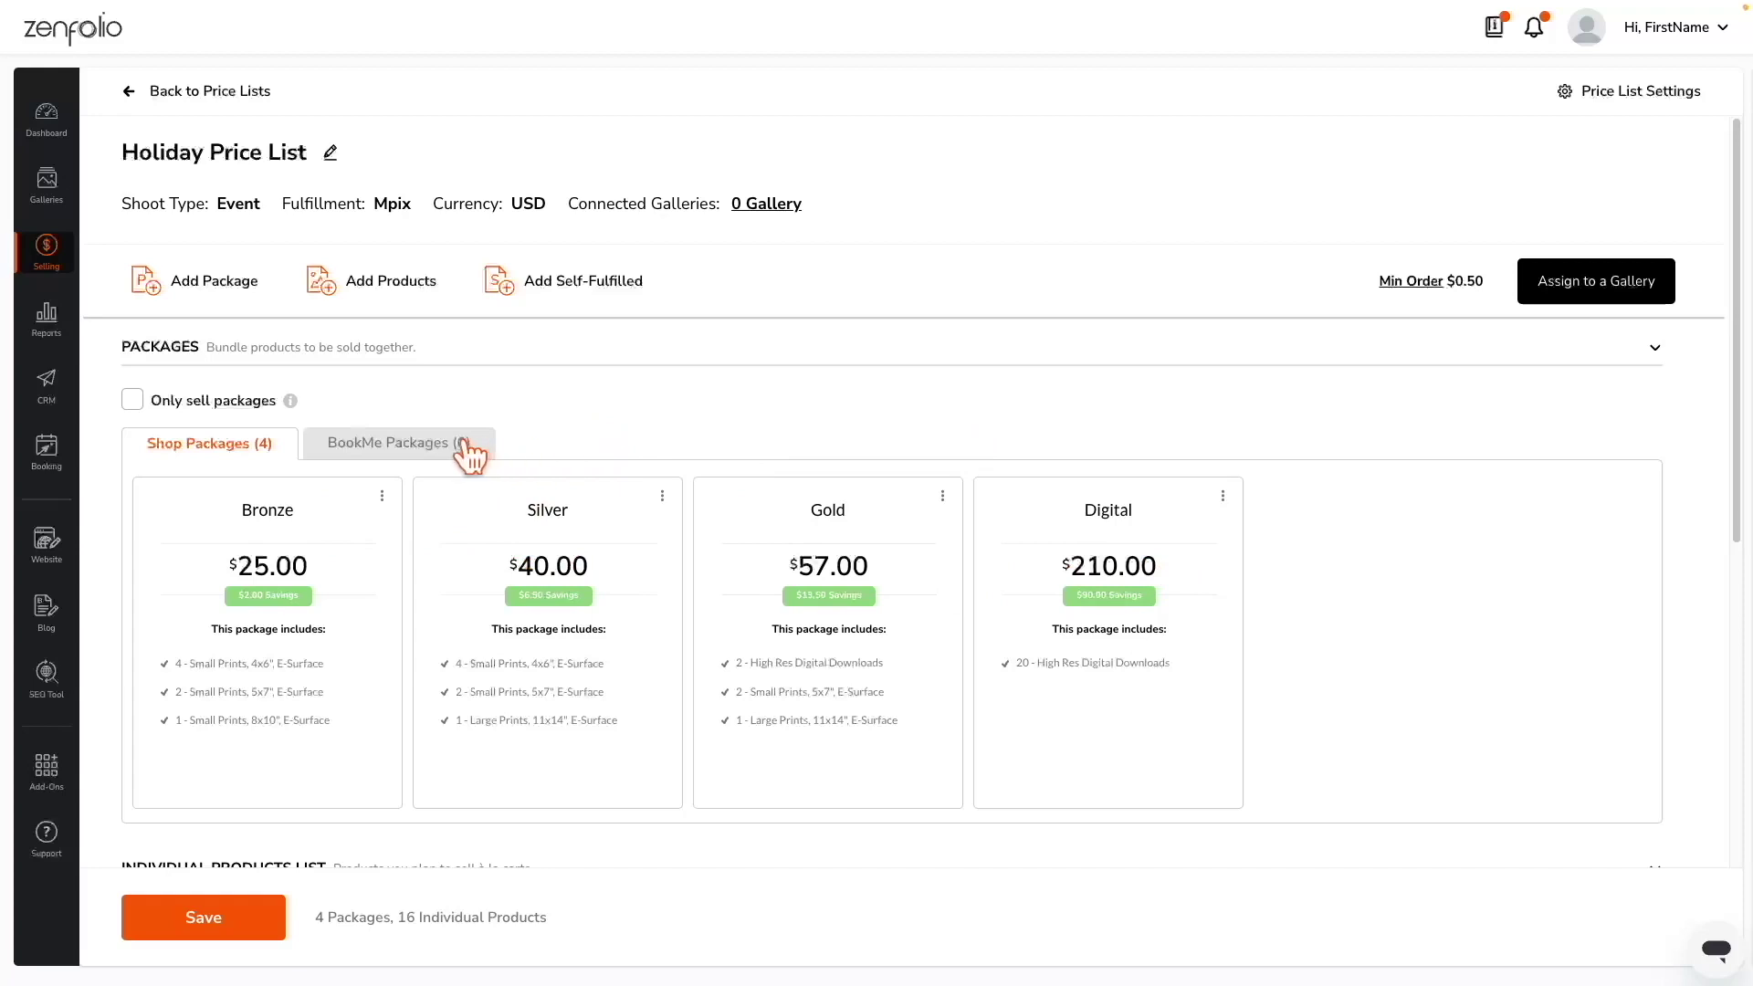
# Start a new BookMe package in the Holiday Price List and name it Package 1
pyautogui.click(411, 453)
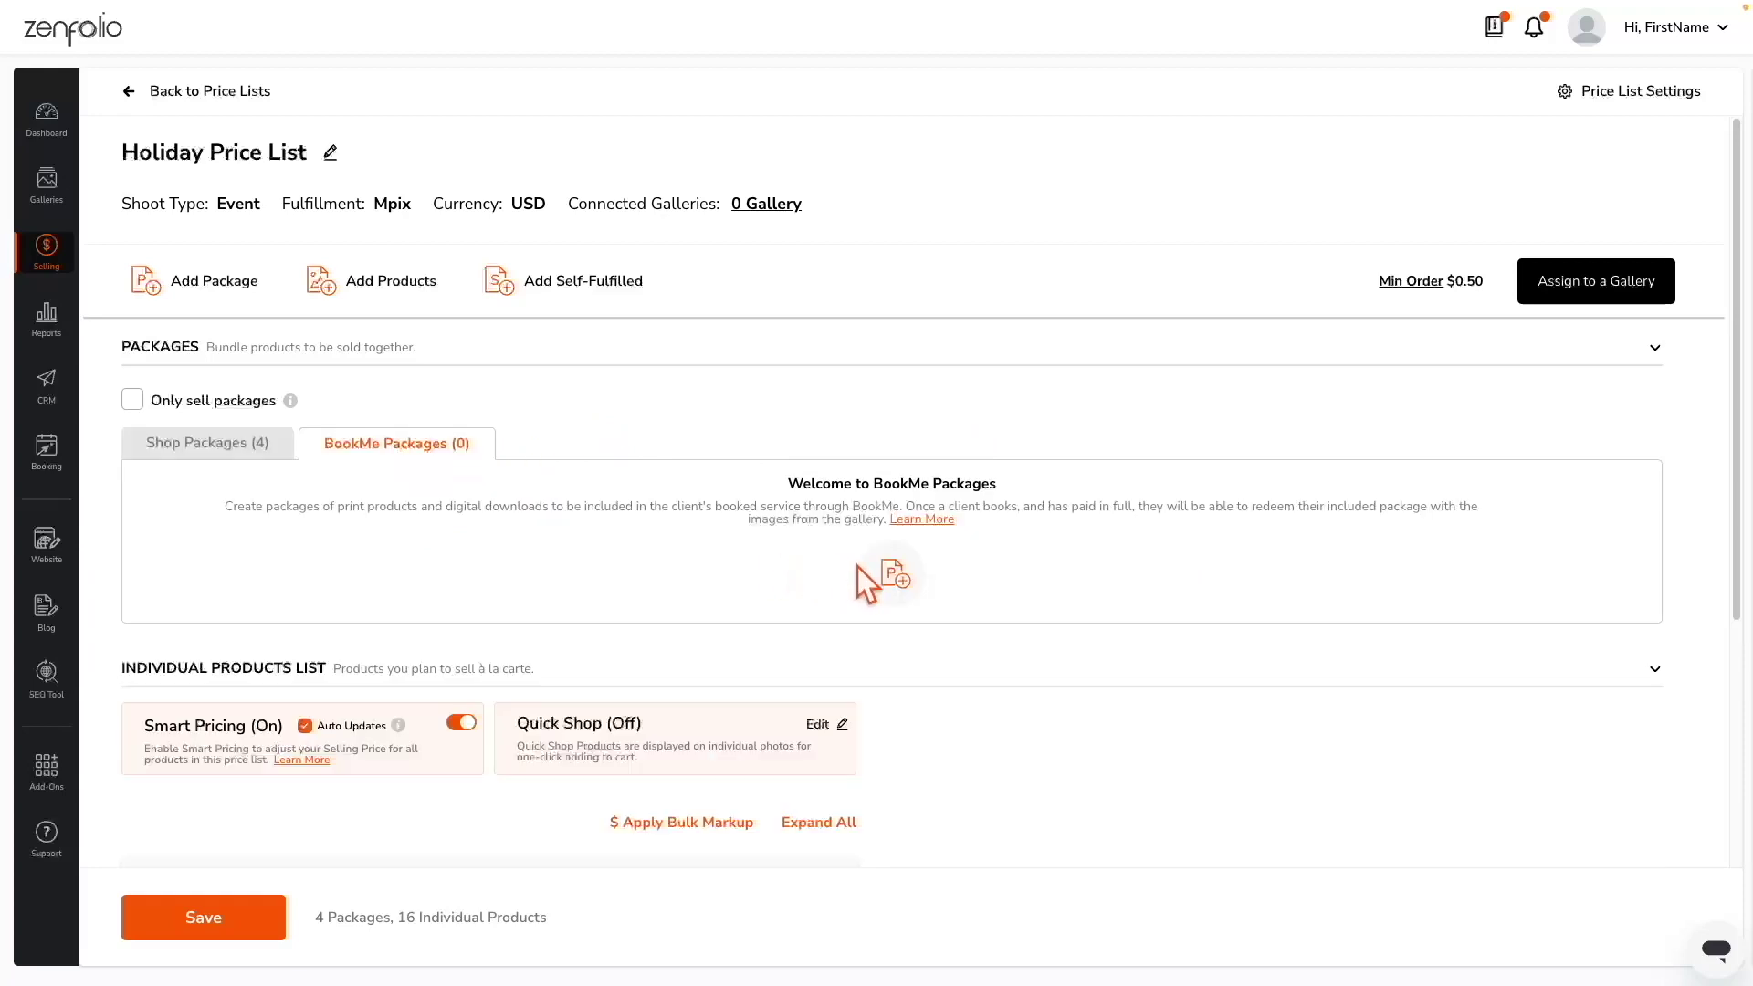
pyautogui.click(894, 575)
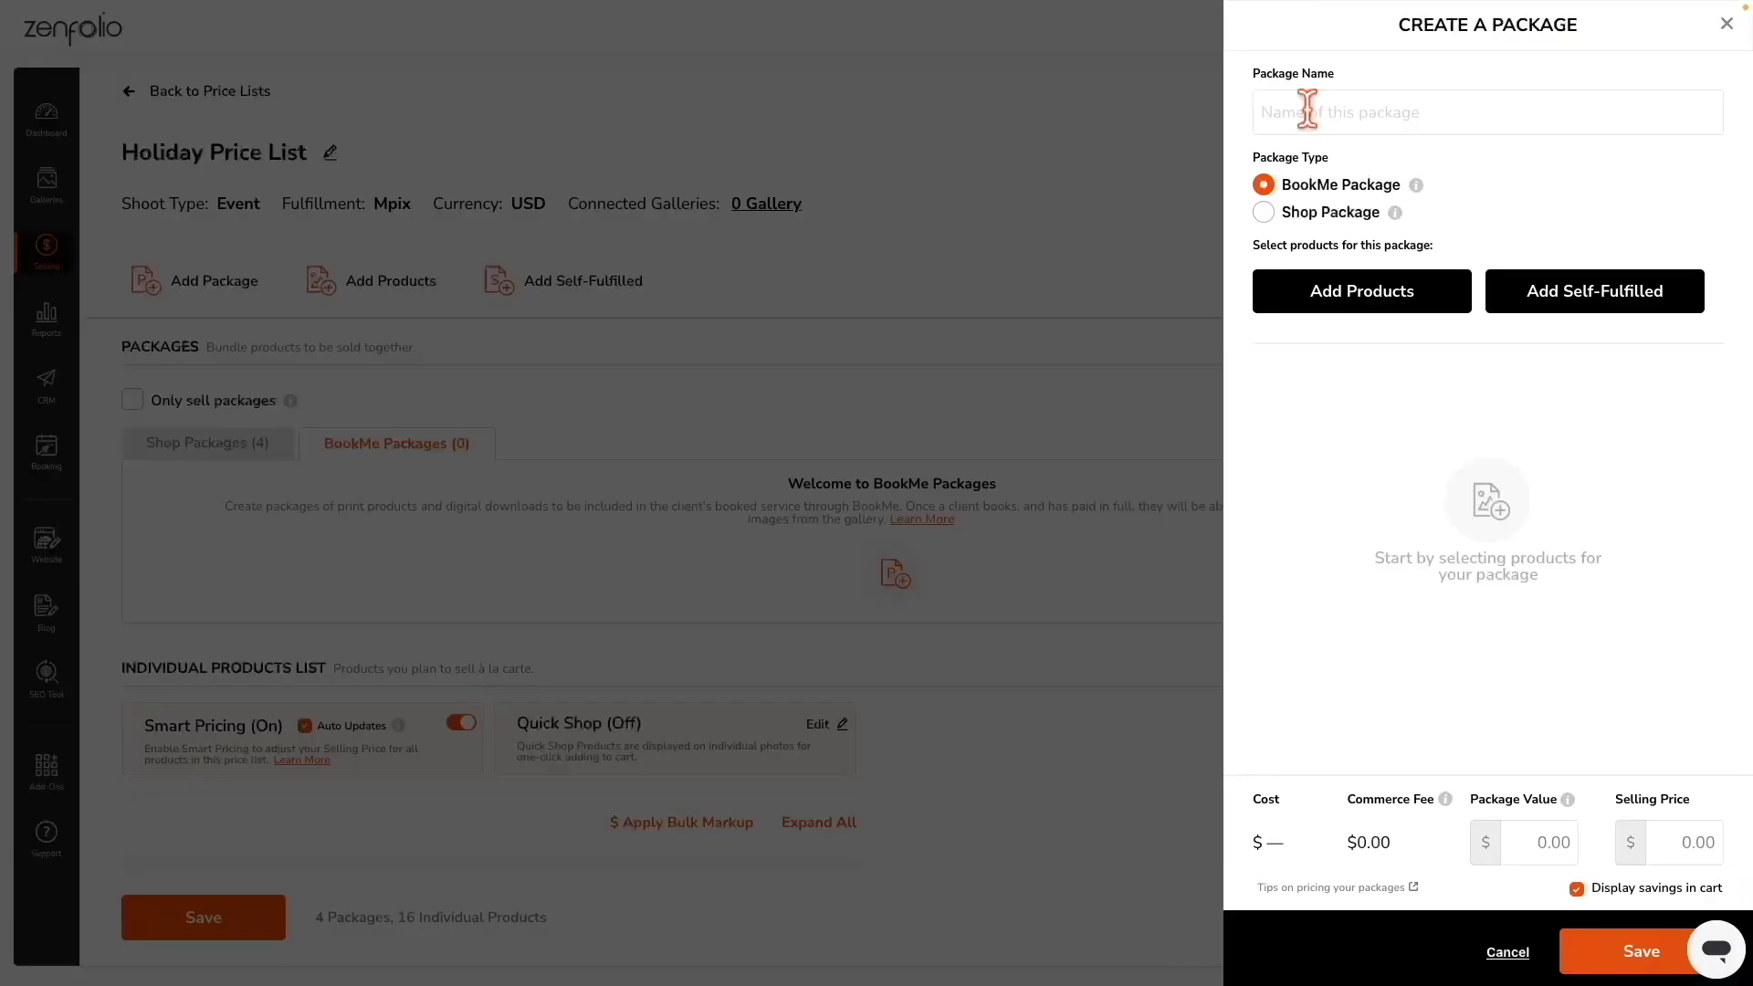
pyautogui.click(1307, 110)
pyautogui.write('Package')
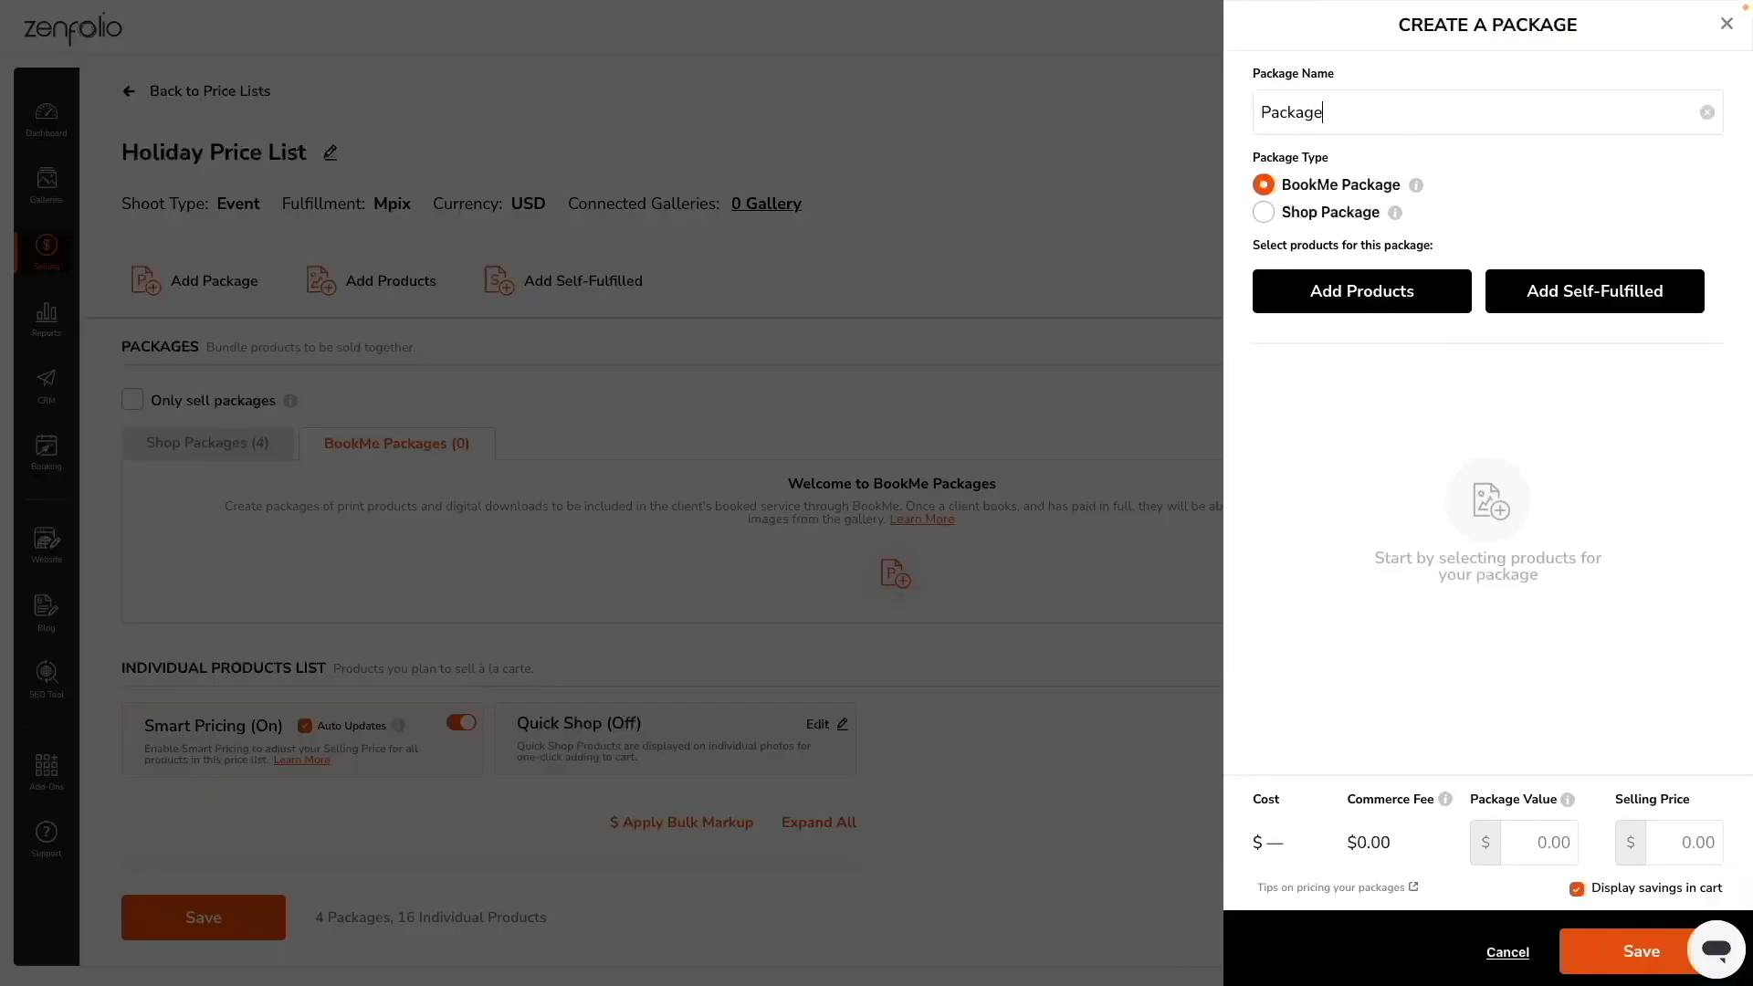
pyautogui.write(' 1')
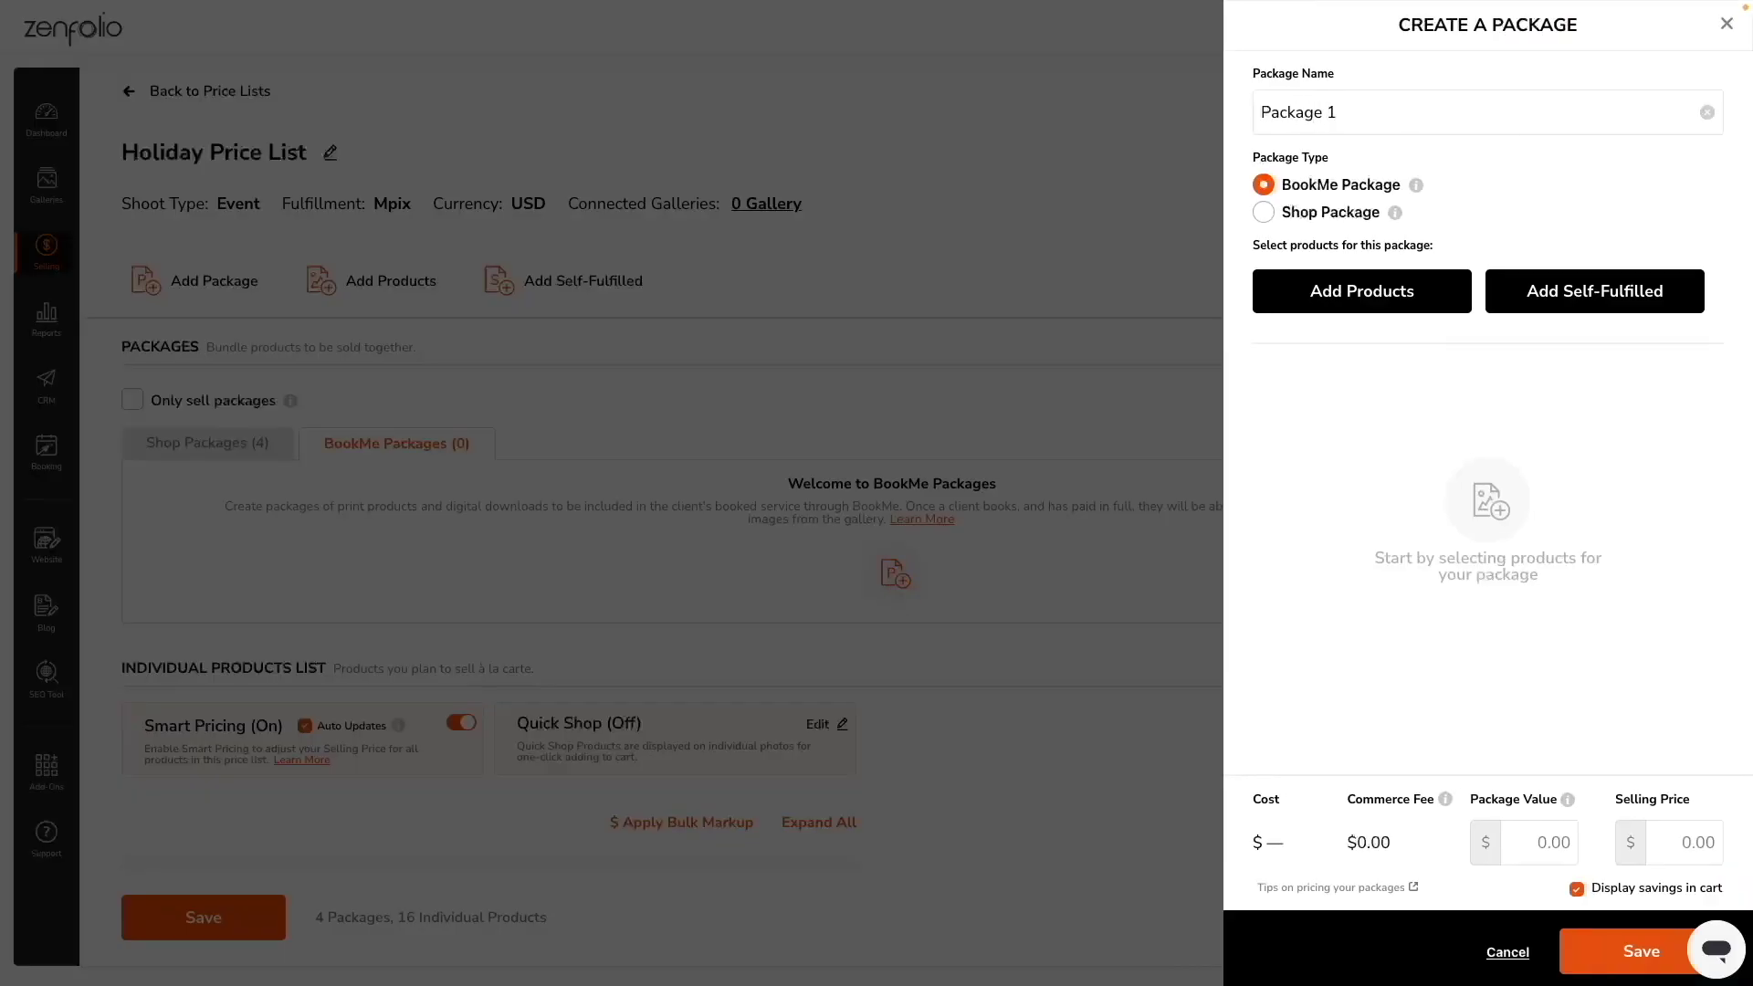
# Add 8x10", 4x6" and 8x12" small prints to Package 1
pyautogui.click(1393, 291)
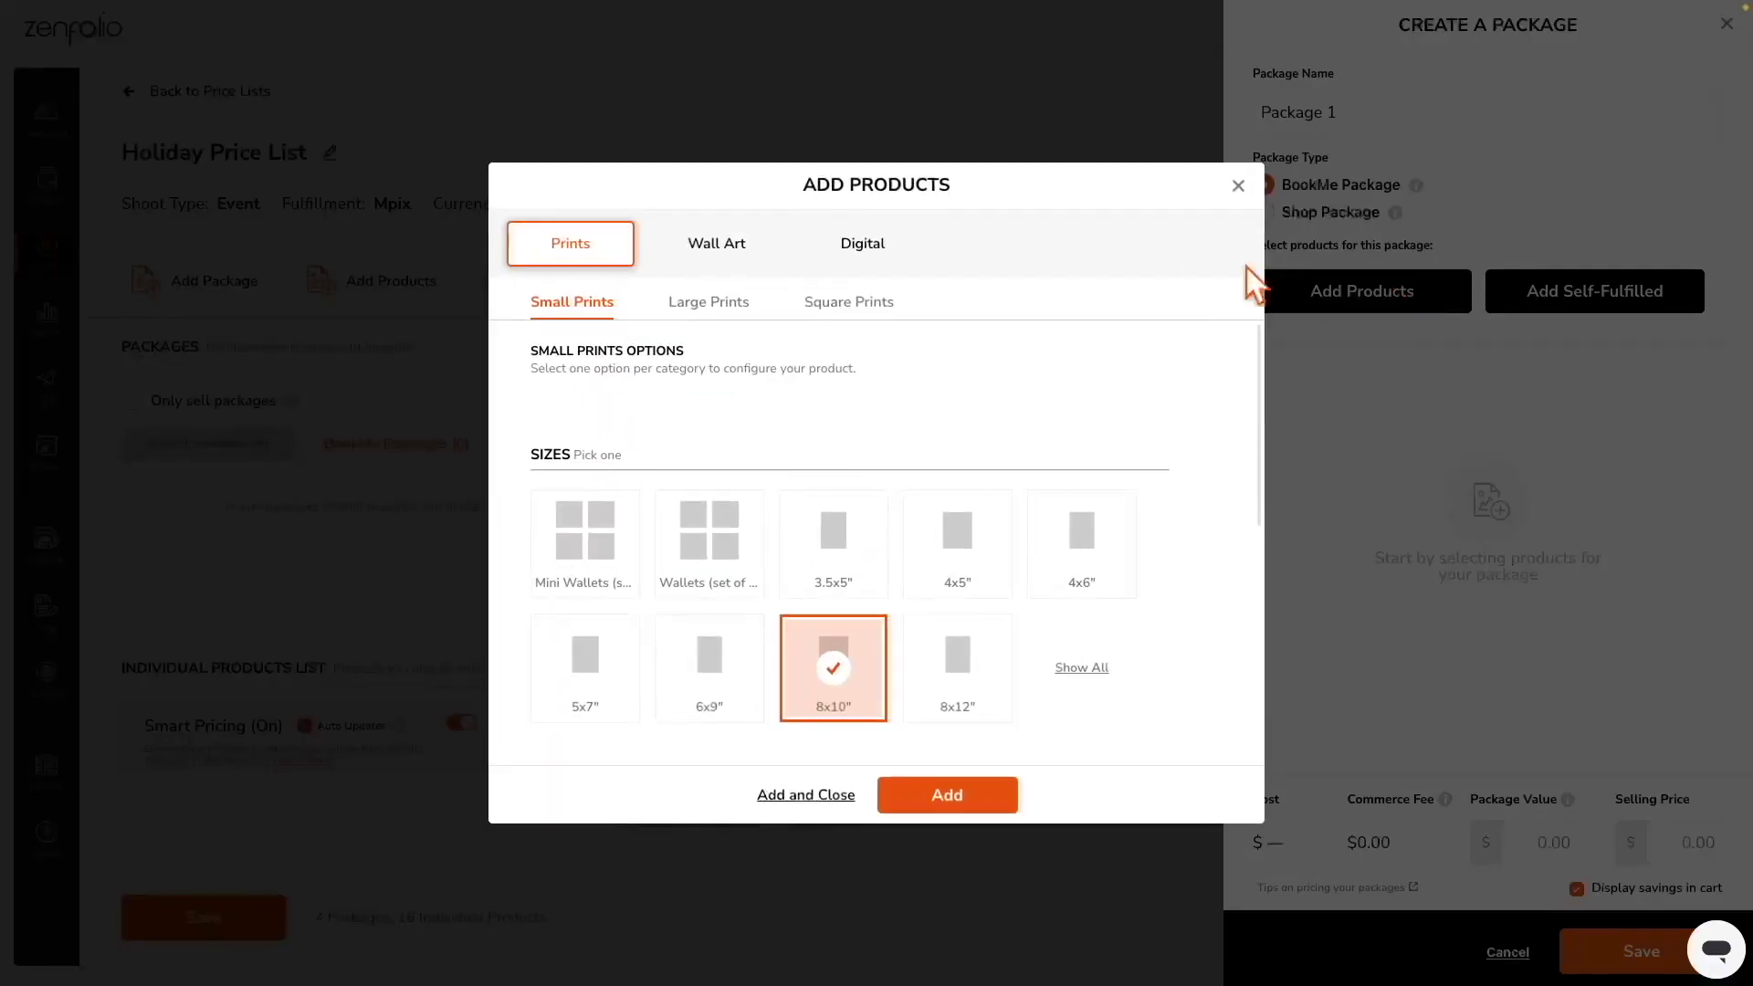
pyautogui.click(952, 803)
pyautogui.click(1064, 577)
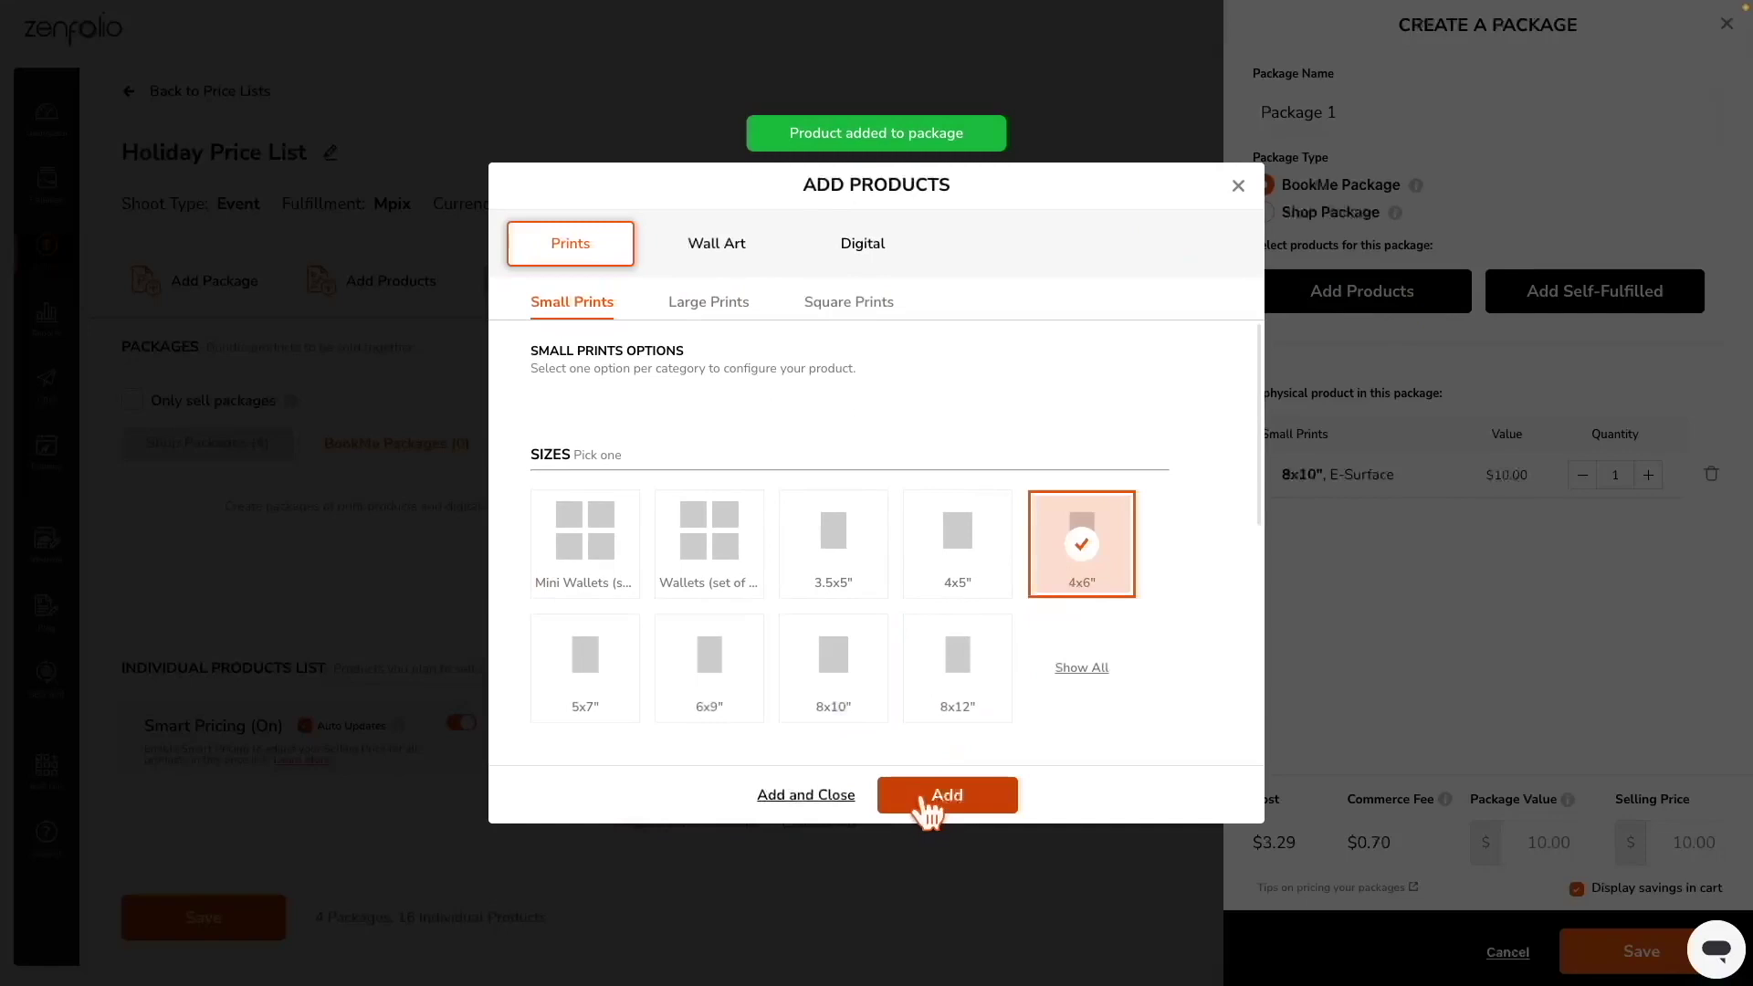
pyautogui.click(927, 803)
pyautogui.click(942, 702)
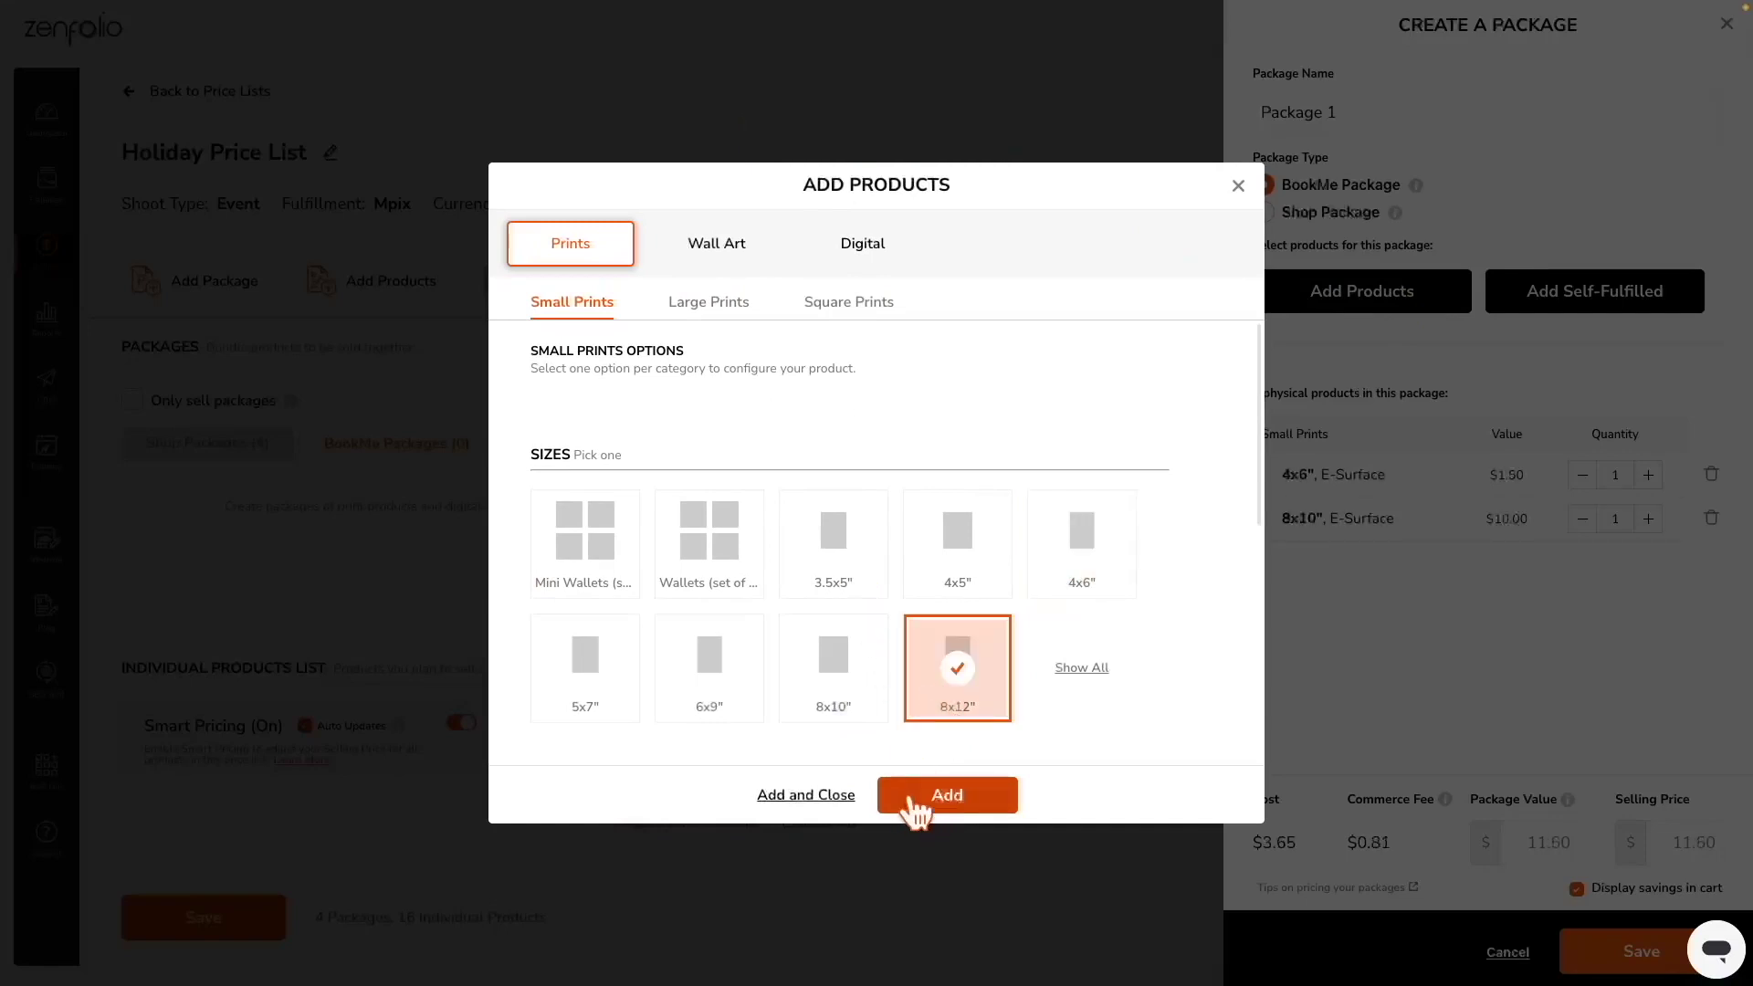
pyautogui.click(911, 803)
# Add the Original Resolution File single-photo download to Package 1, and save both the package and the price list
pyautogui.click(829, 262)
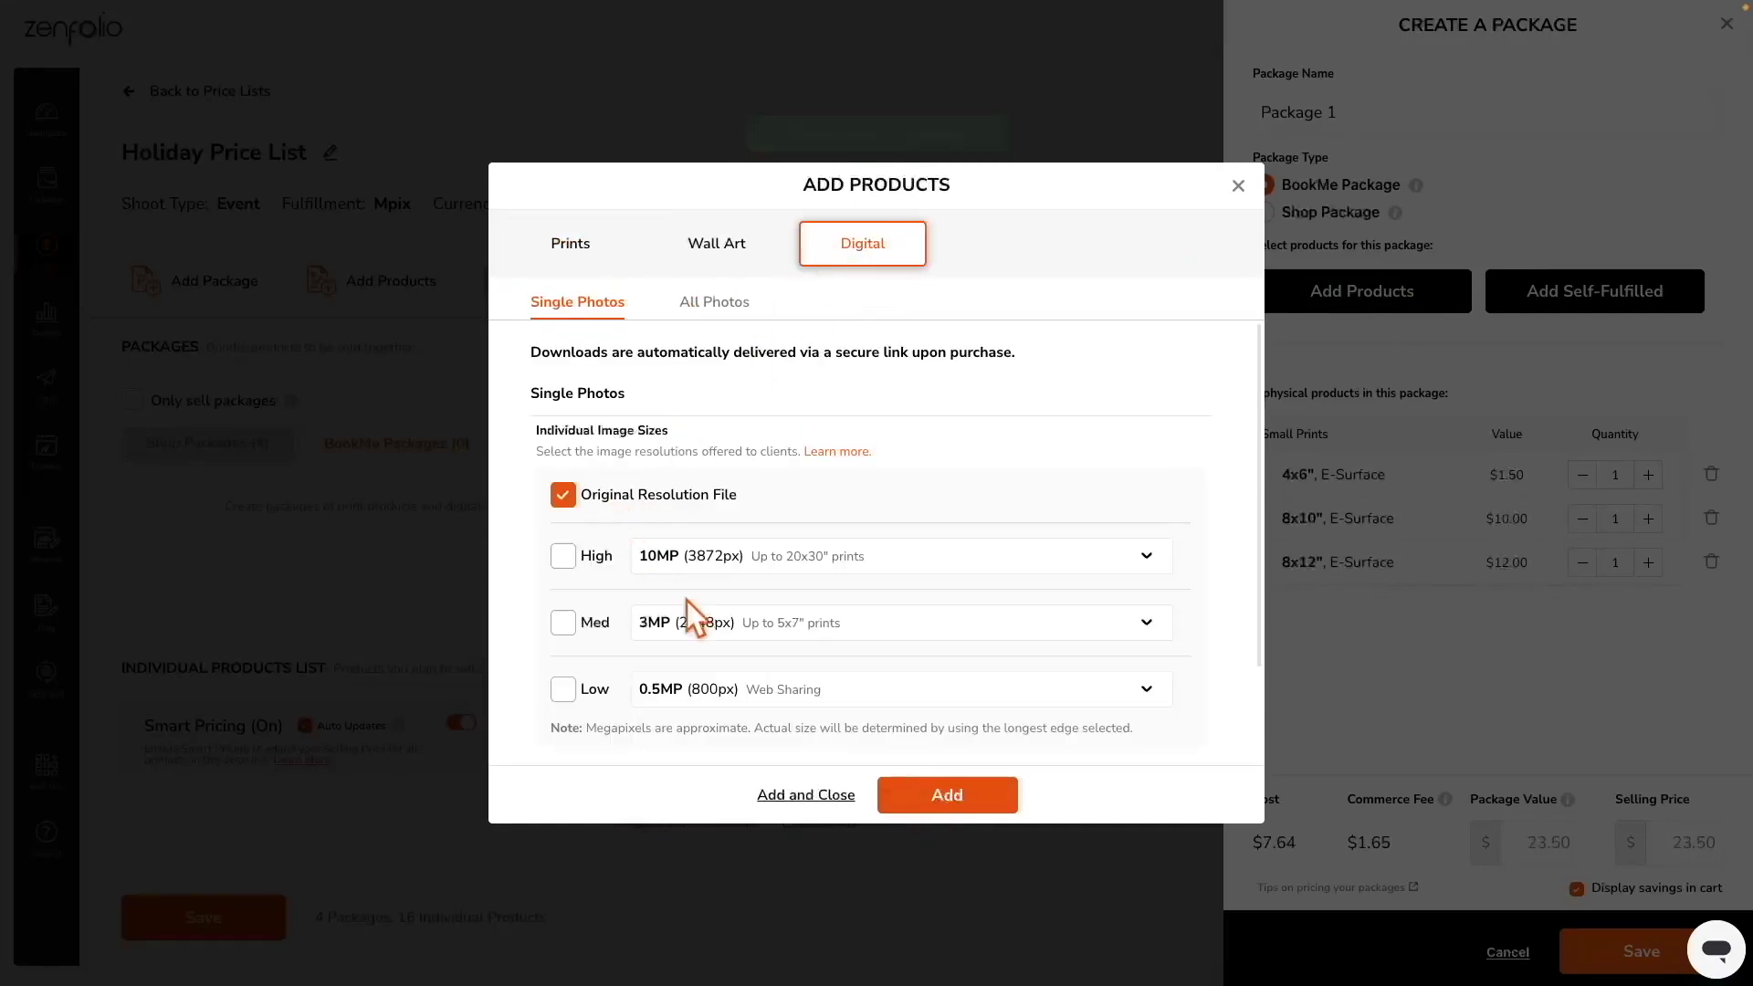
pyautogui.click(947, 808)
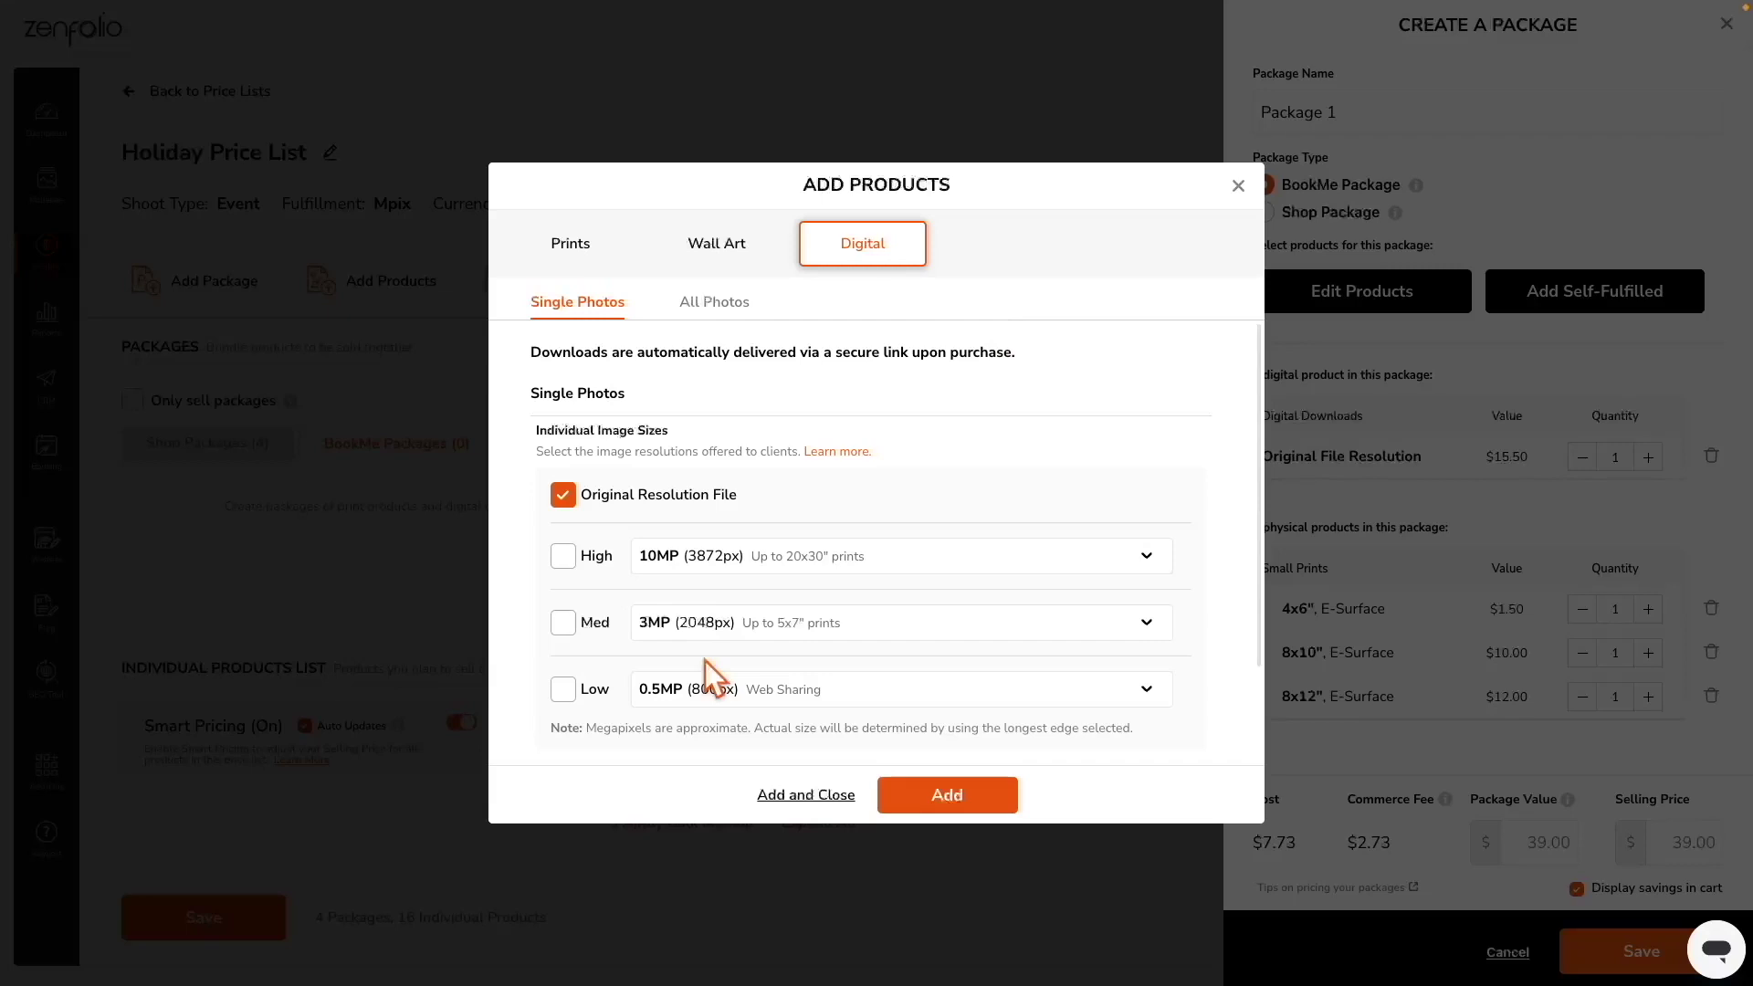
pyautogui.click(802, 796)
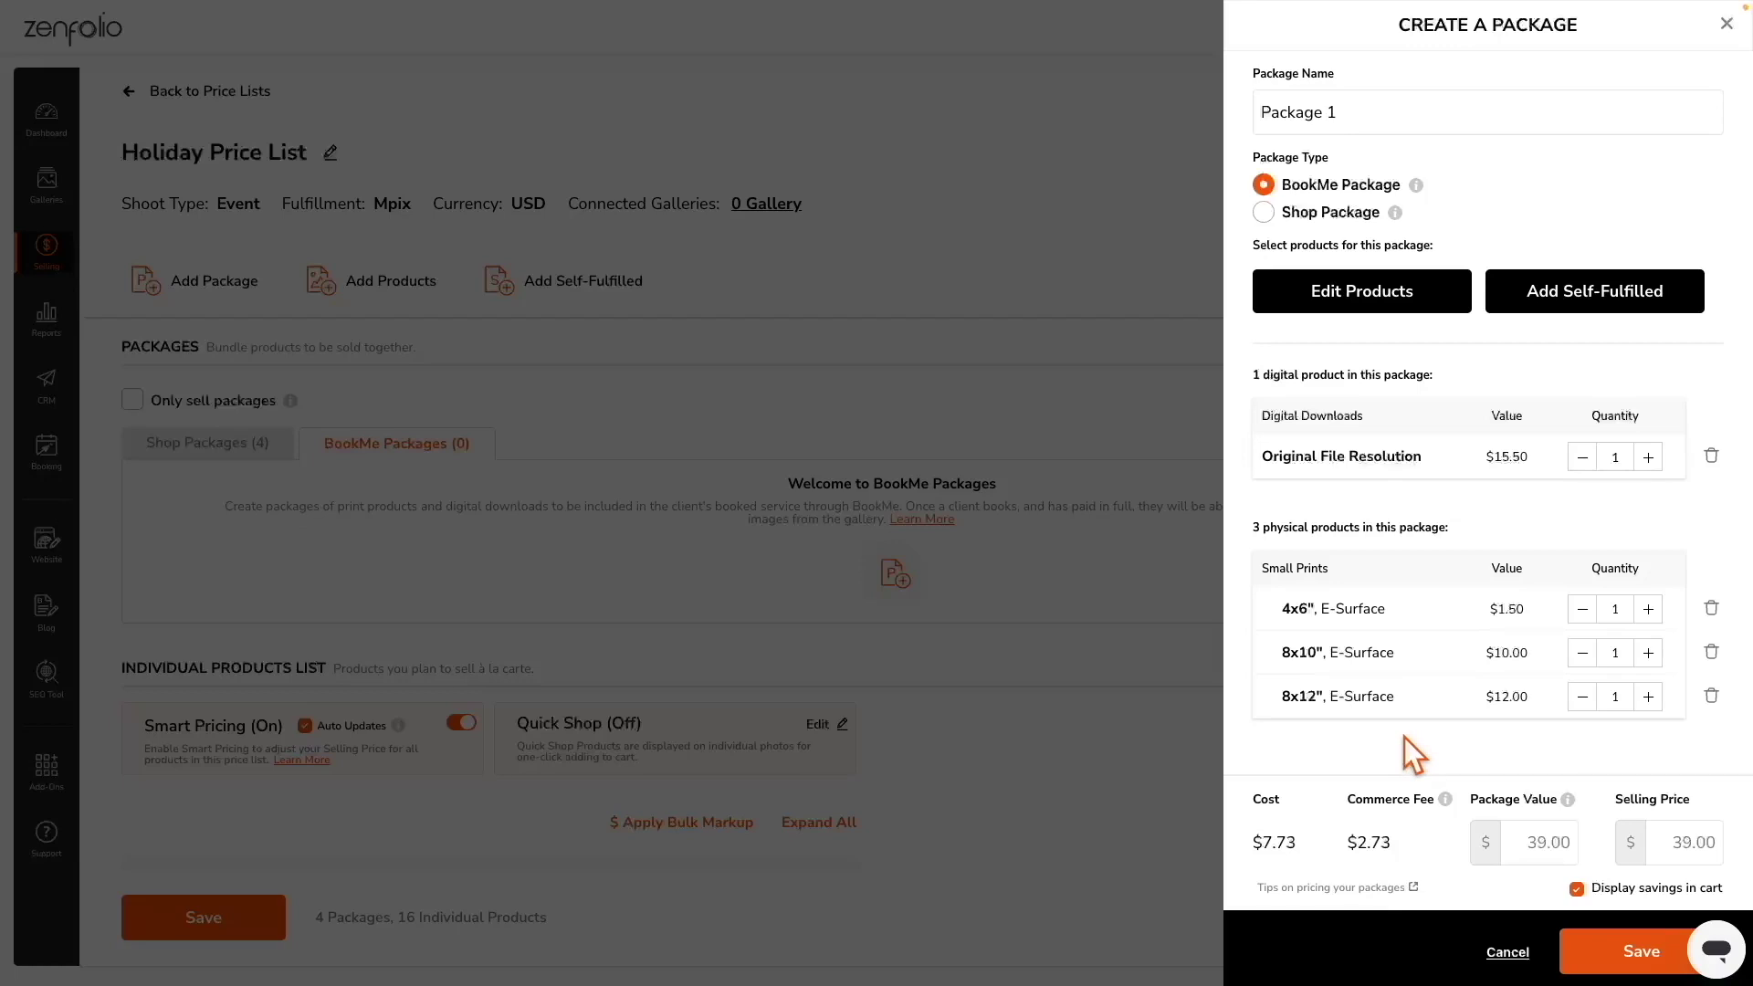
pyautogui.click(1589, 944)
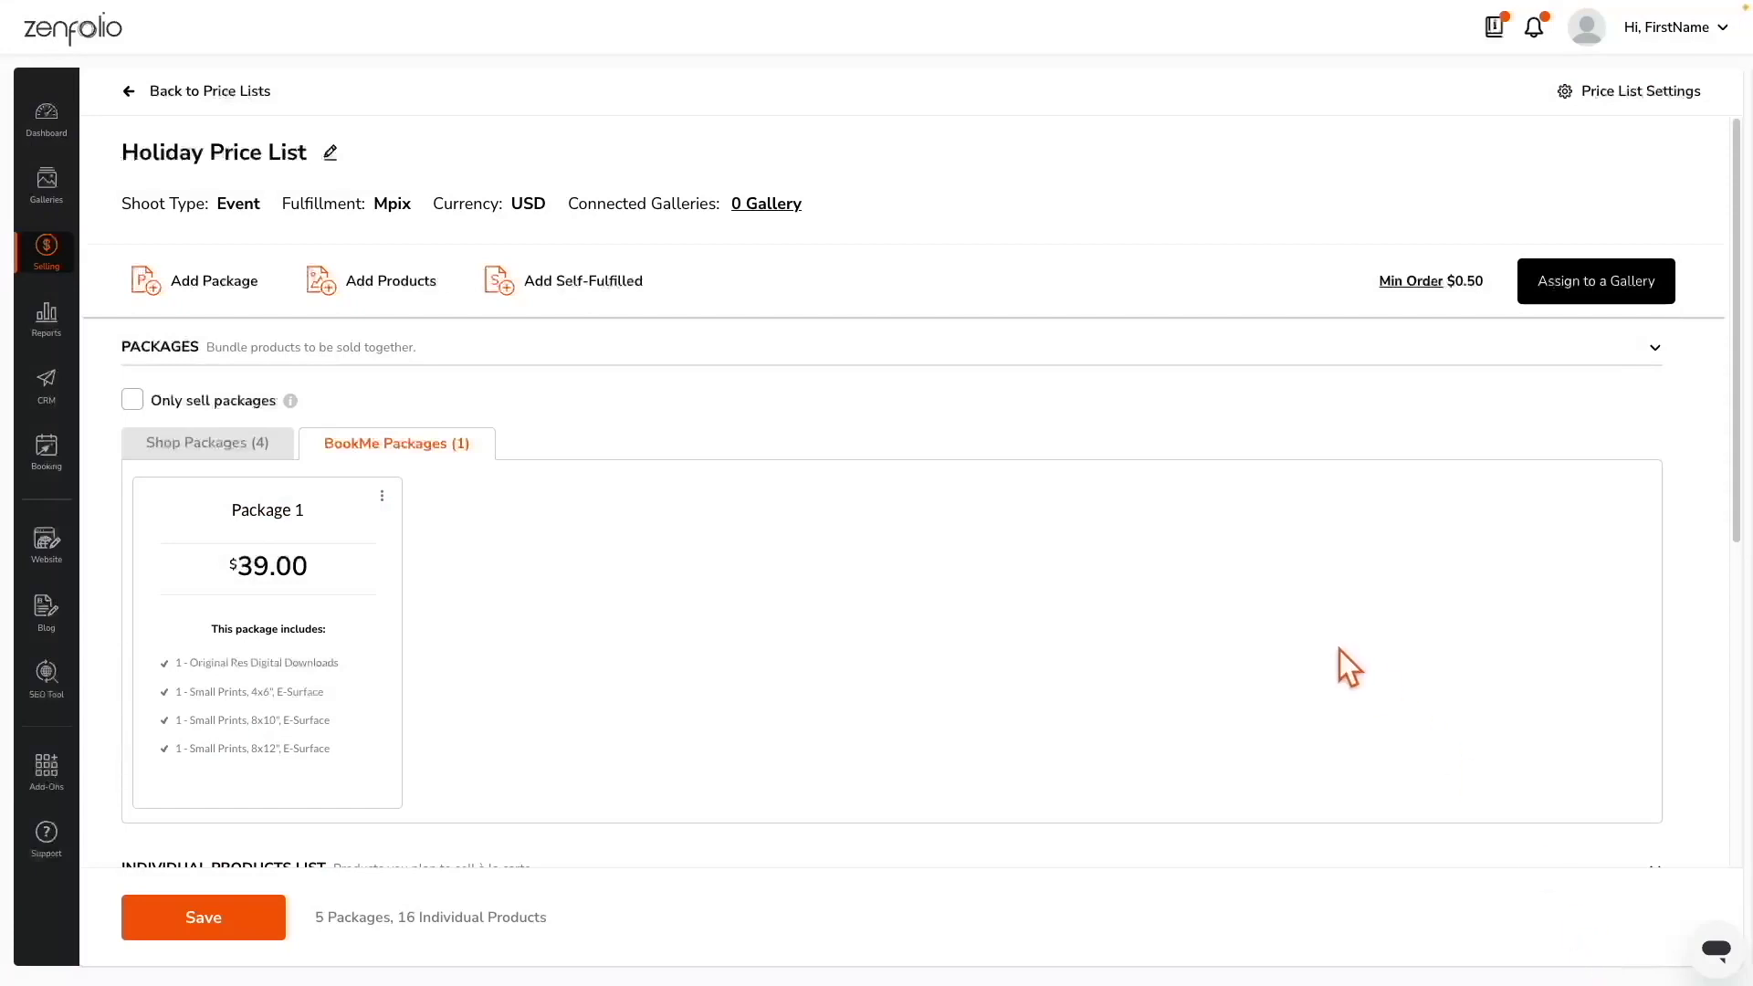
pyautogui.click(239, 927)
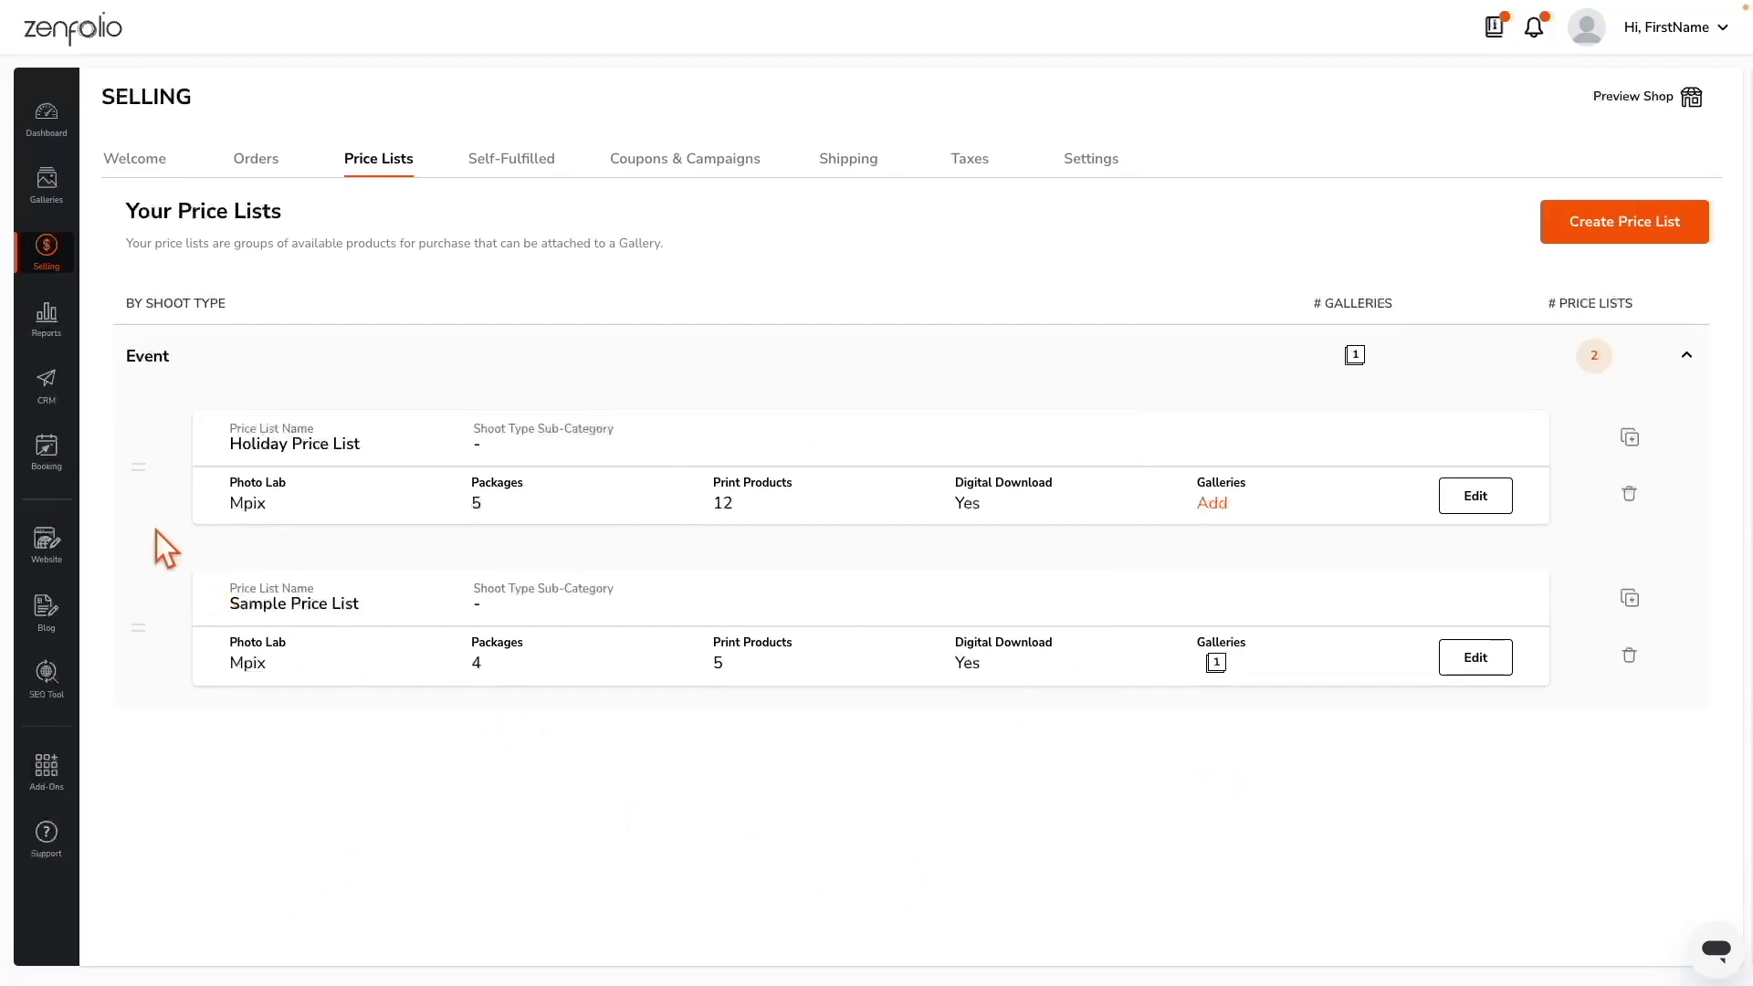
# Open the Consultation service in the BookMe booking services for editing
pyautogui.click(53, 461)
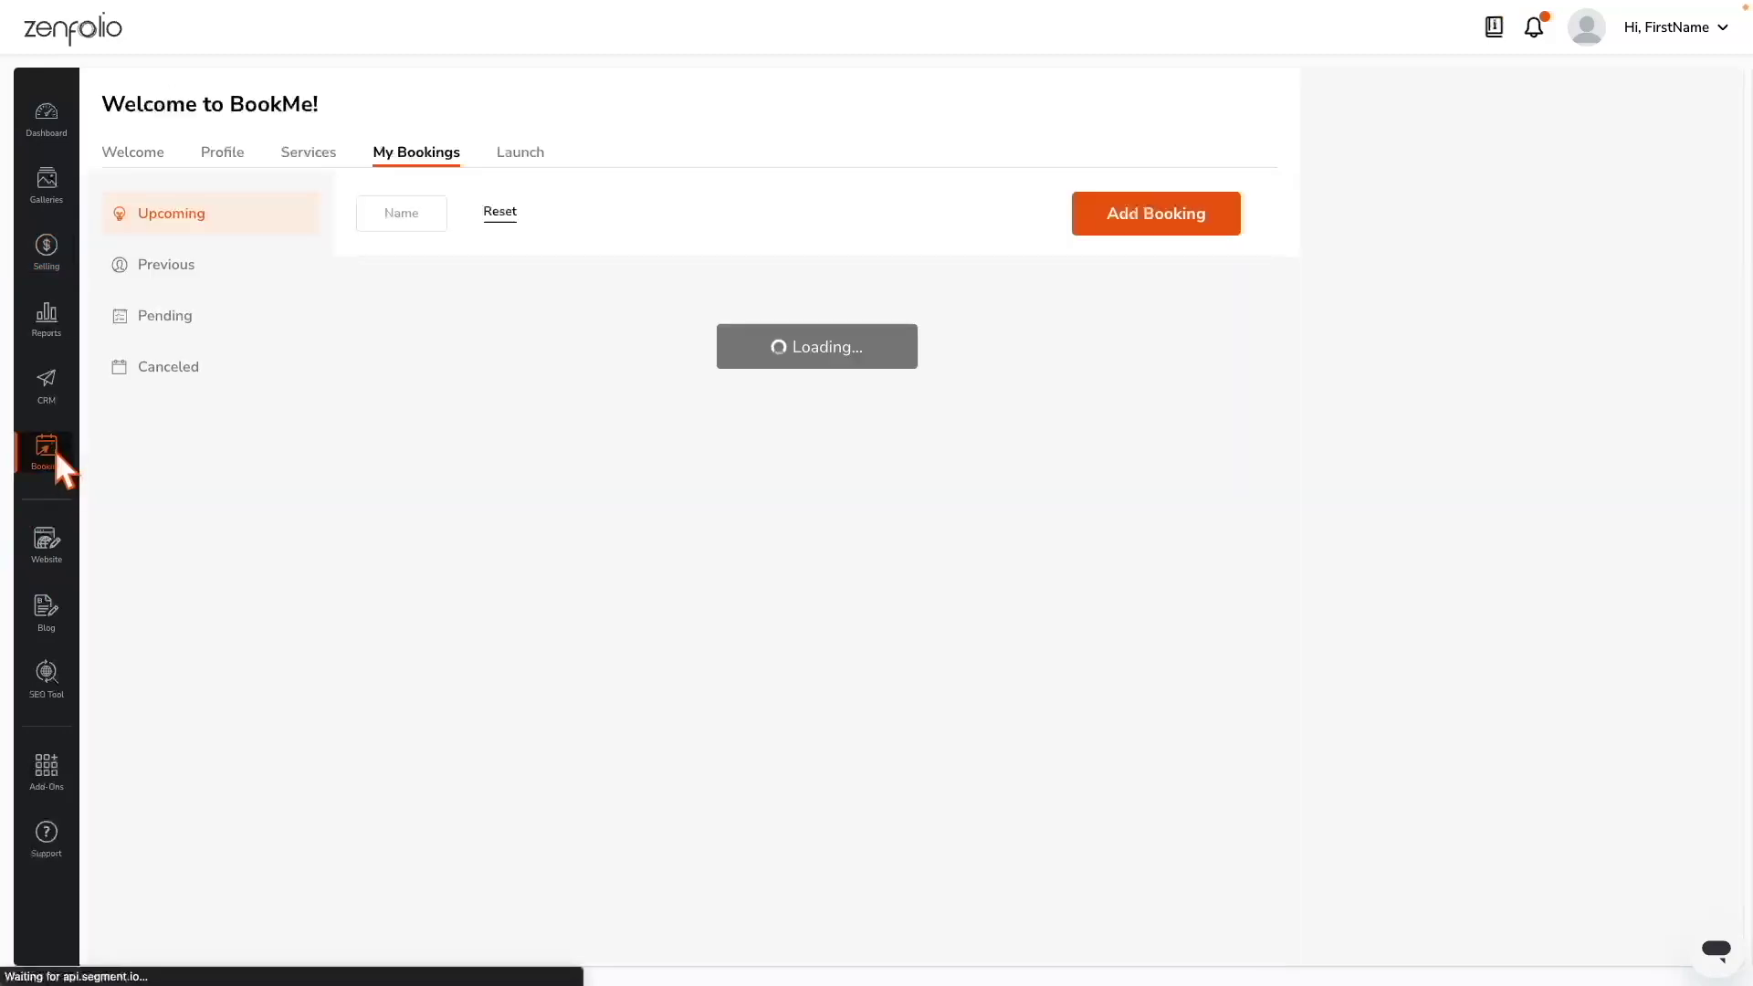
pyautogui.click(290, 161)
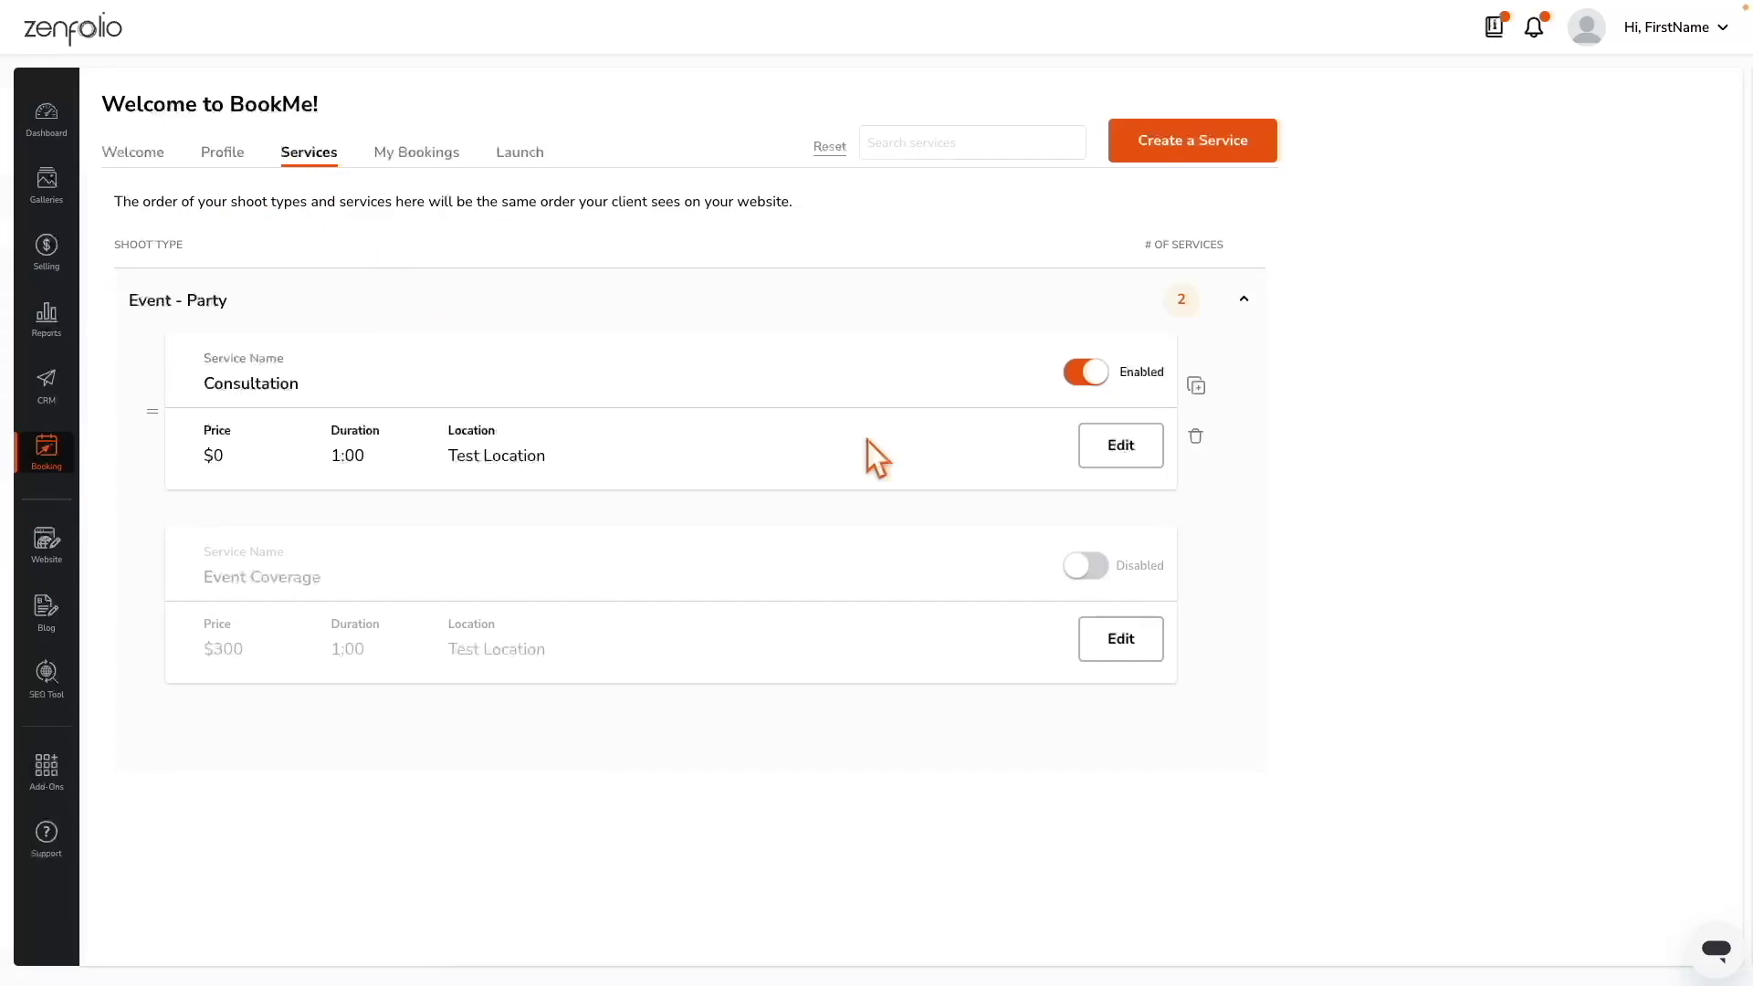
pyautogui.click(1107, 457)
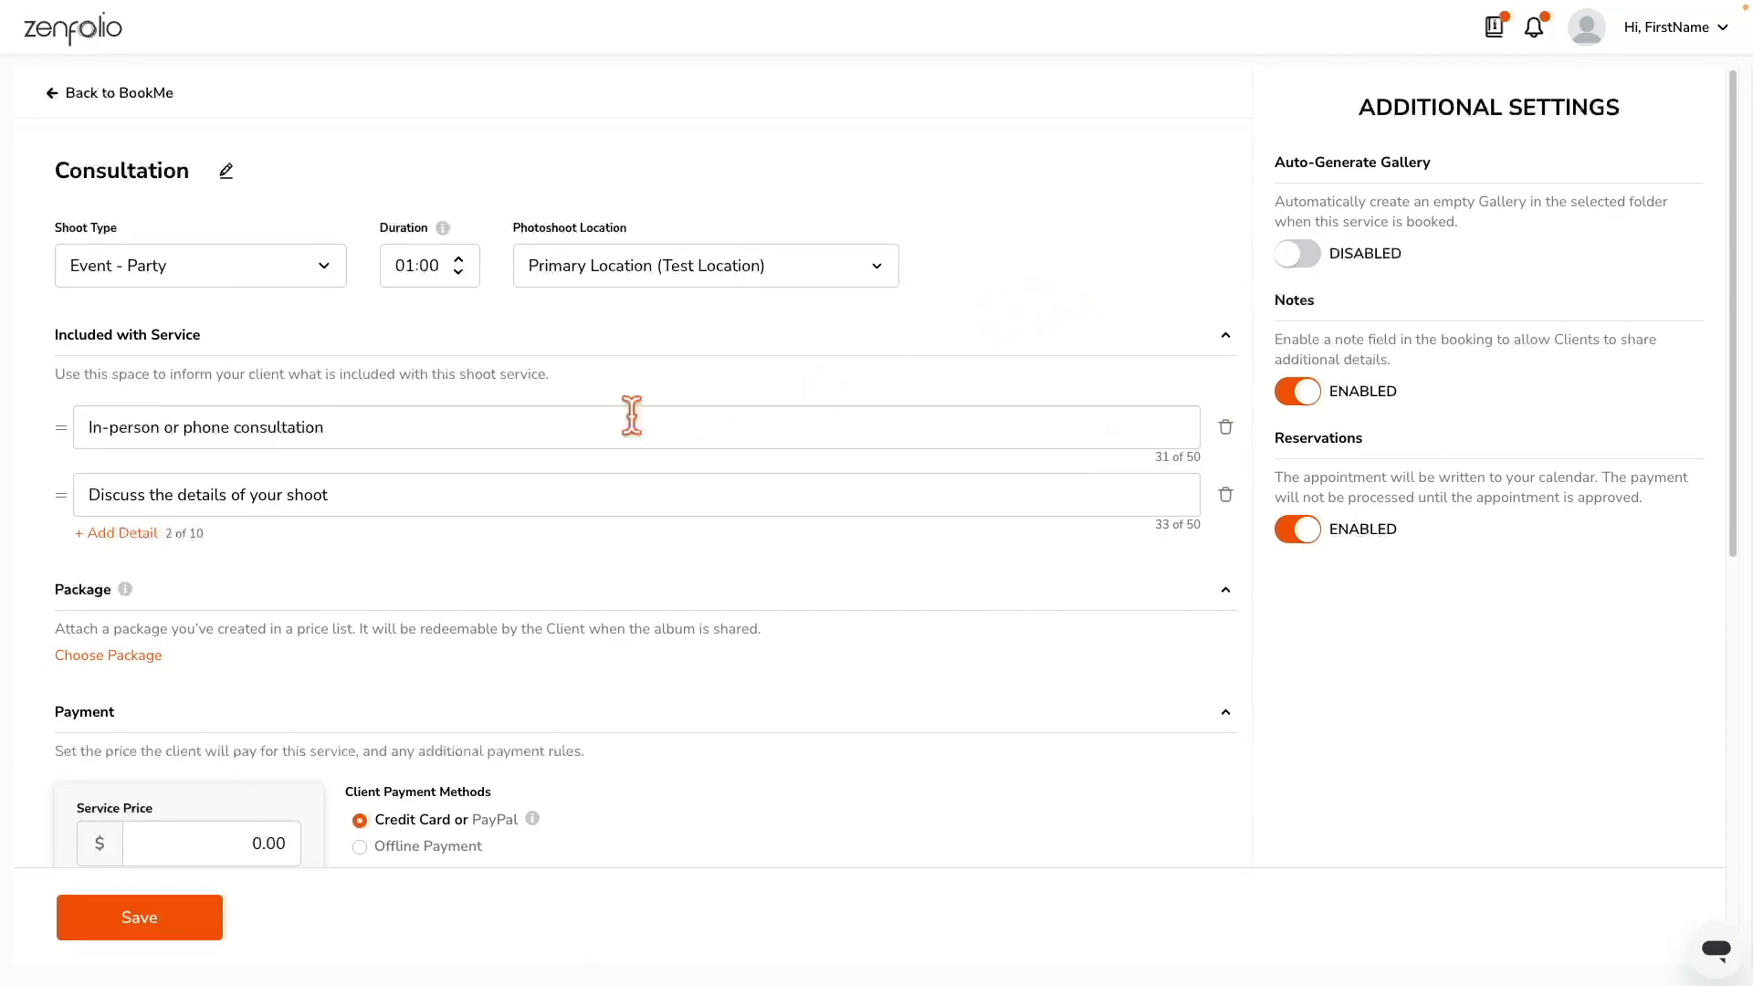
# Attach Package 1 from the Holiday Price List to the Consultation service
pyautogui.click(96, 657)
pyautogui.click(940, 308)
pyautogui.click(917, 363)
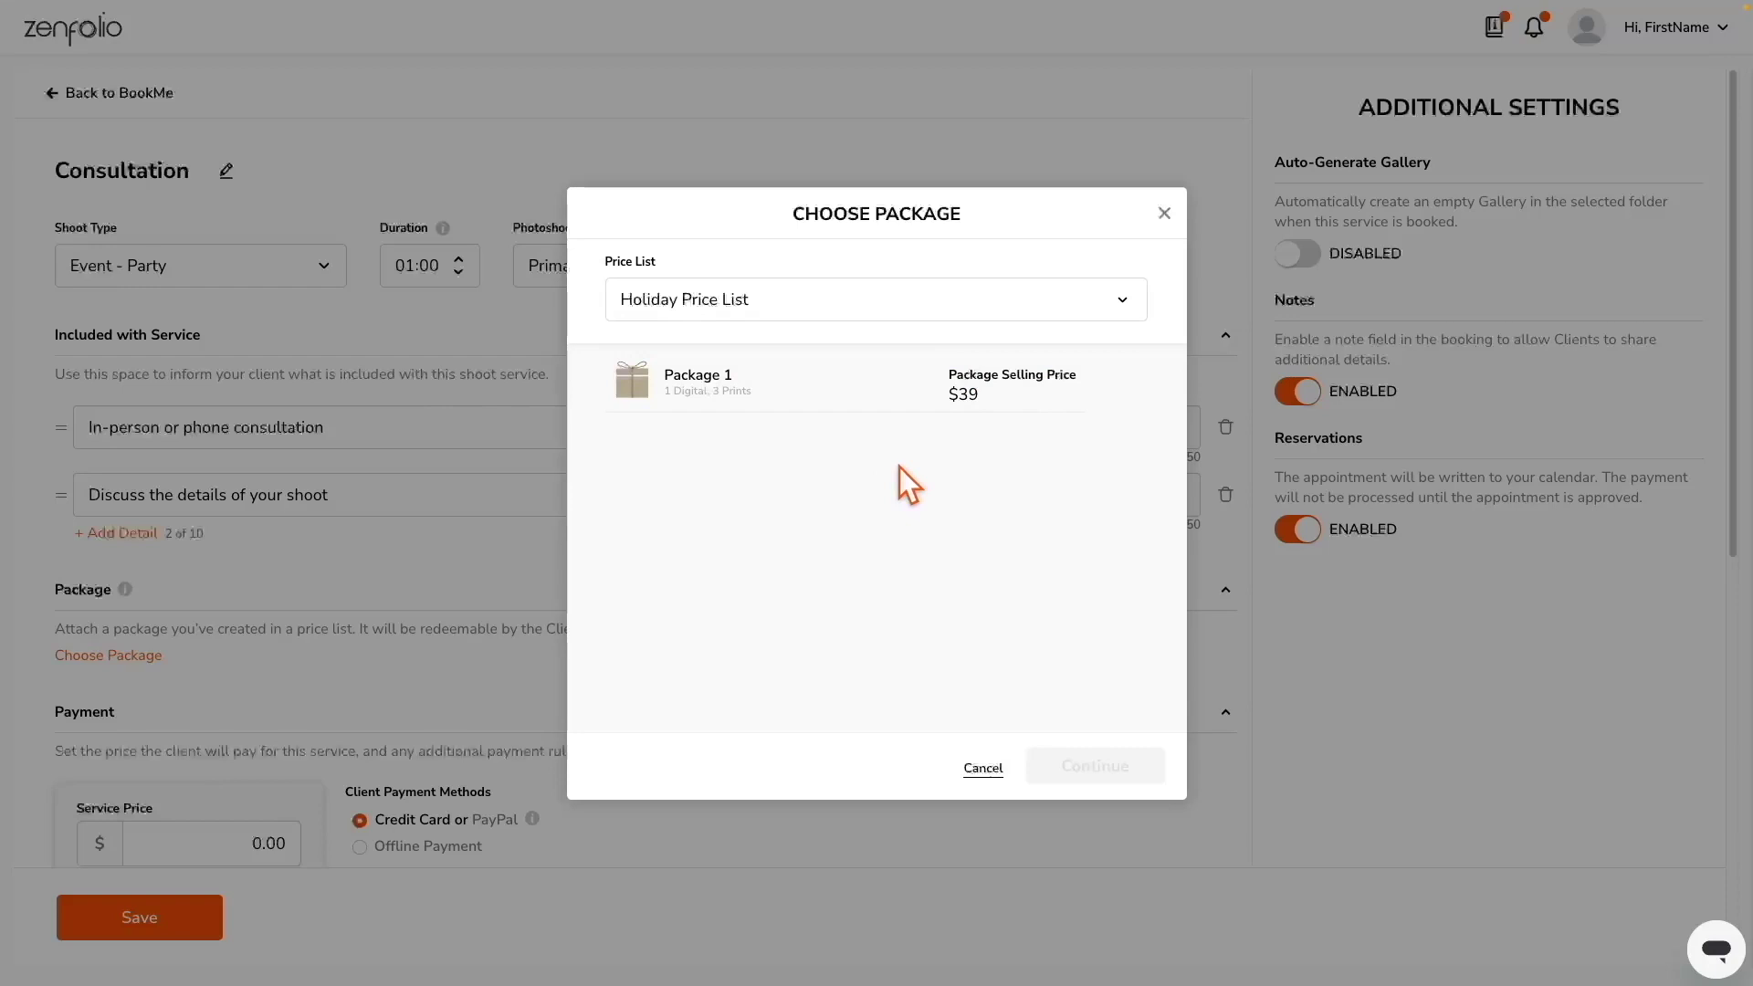
pyautogui.click(825, 394)
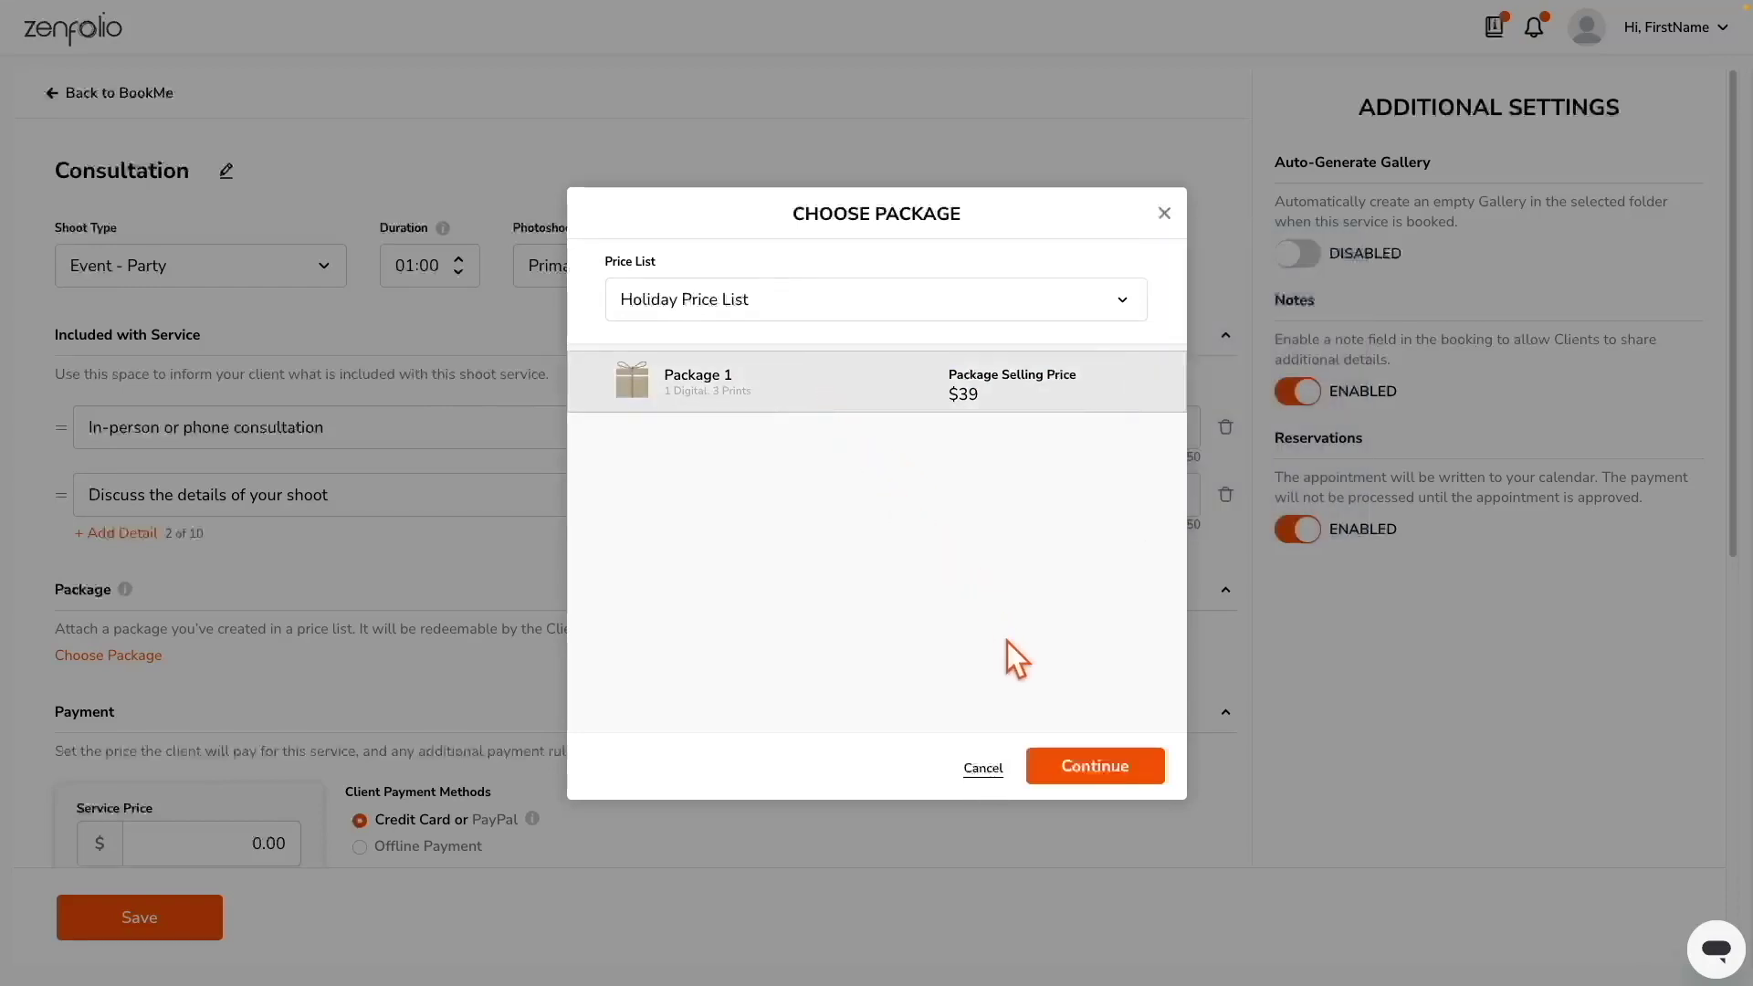
pyautogui.click(1060, 768)
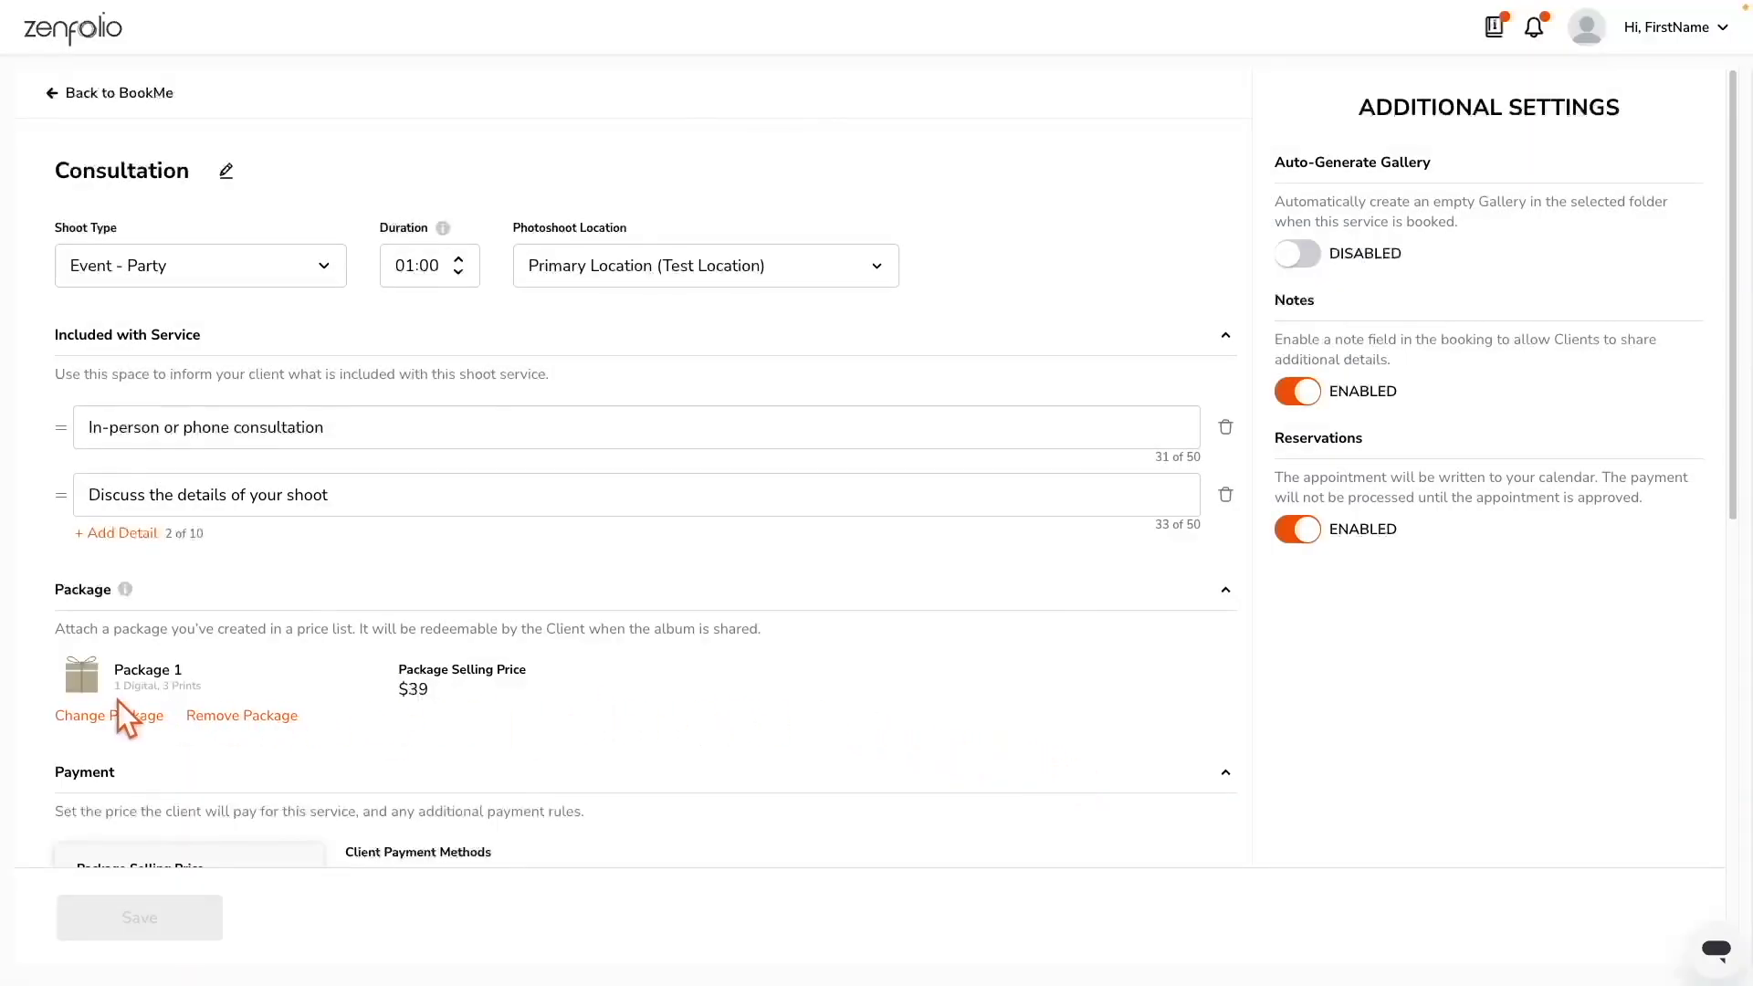
# Set the Consultation service's payment schedule to full payment at time of booking and save the service
pyautogui.scroll(-5, 891, 385)
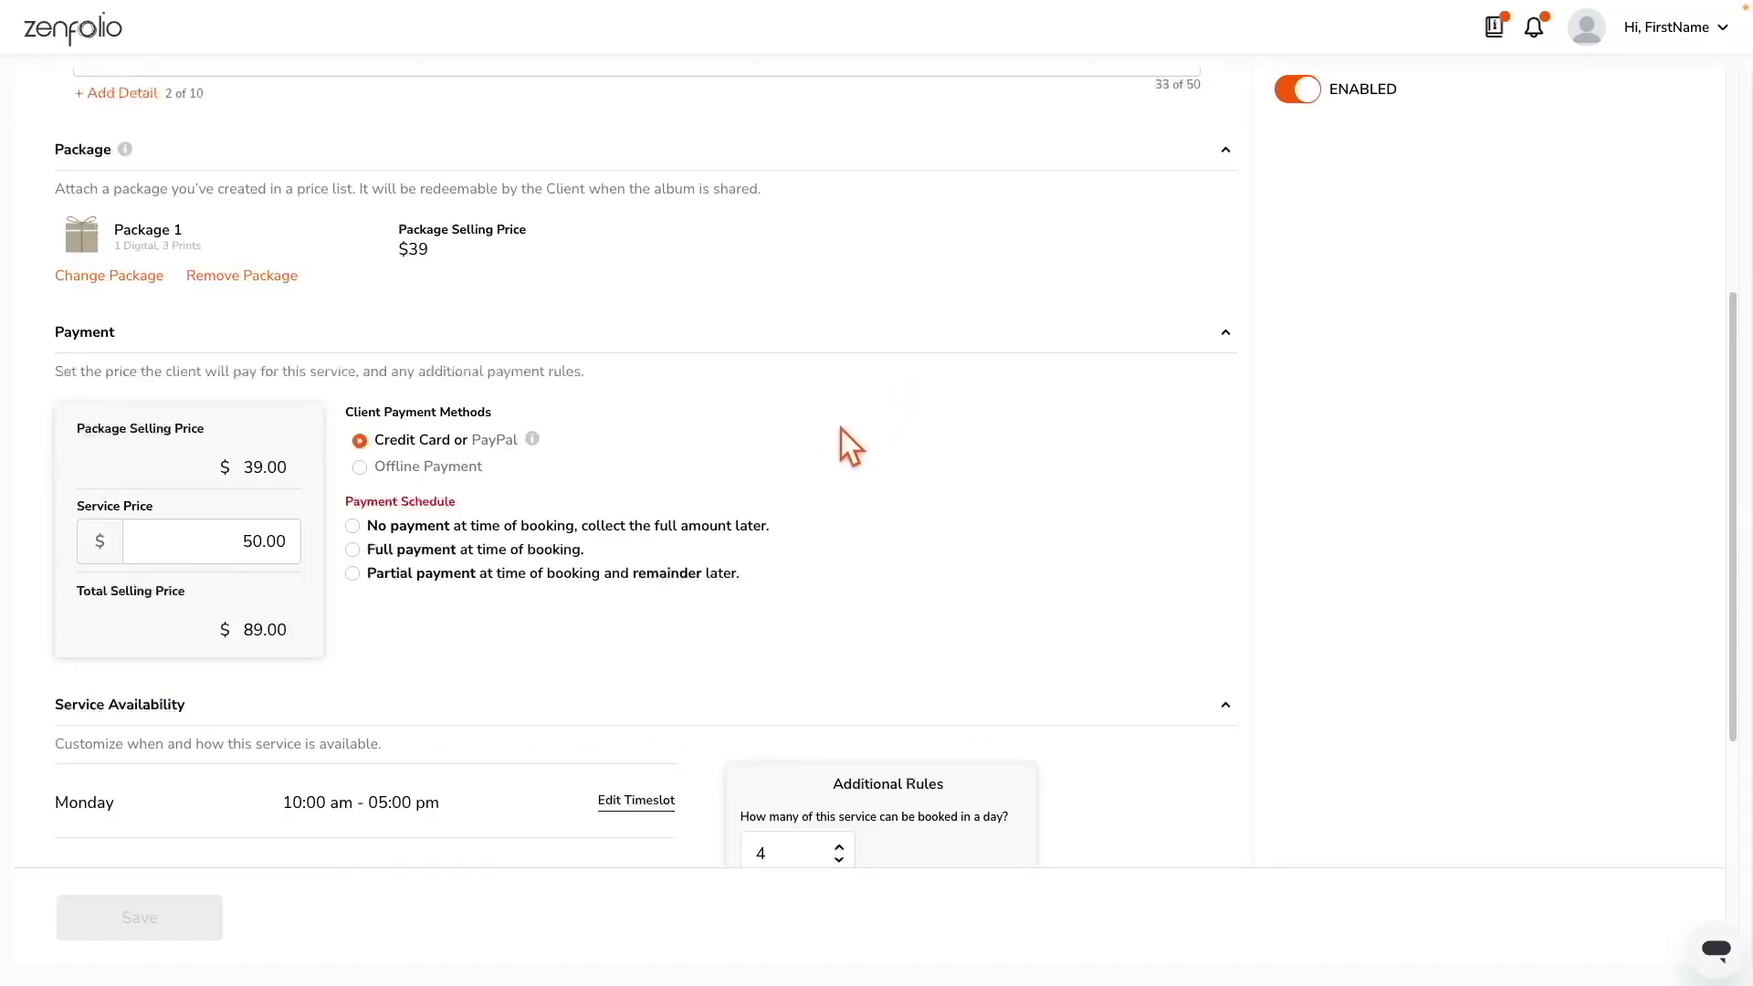
pyautogui.click(449, 553)
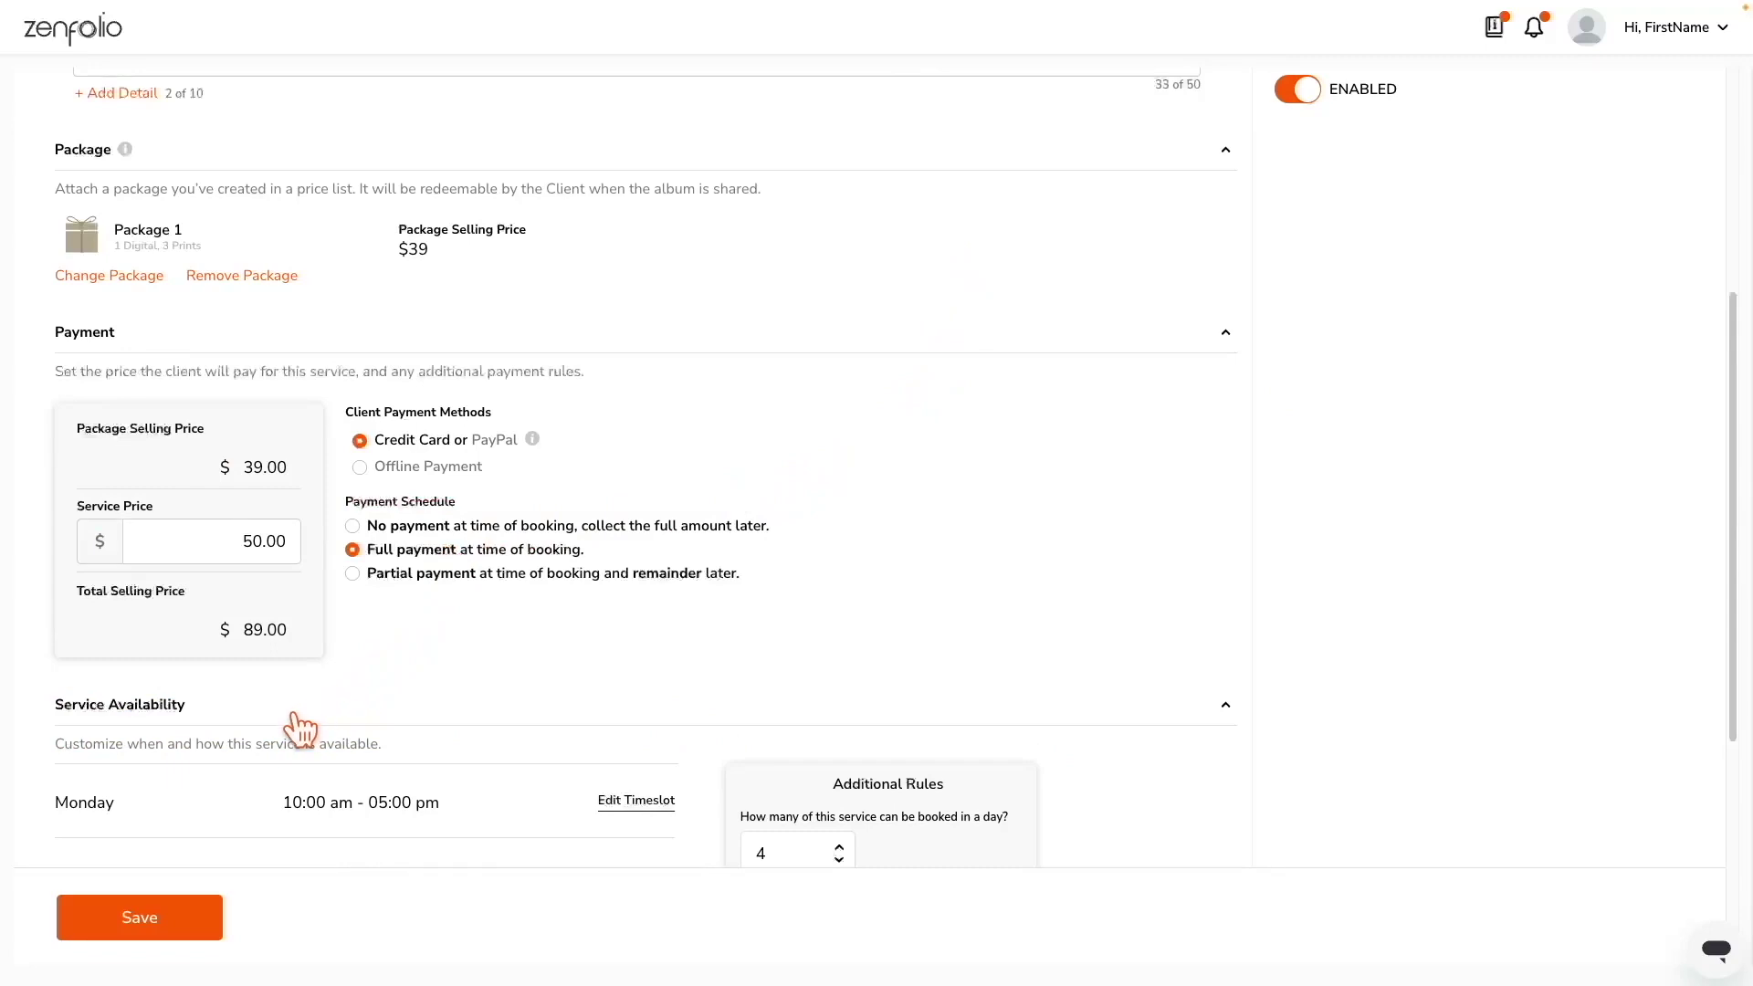
pyautogui.click(128, 920)
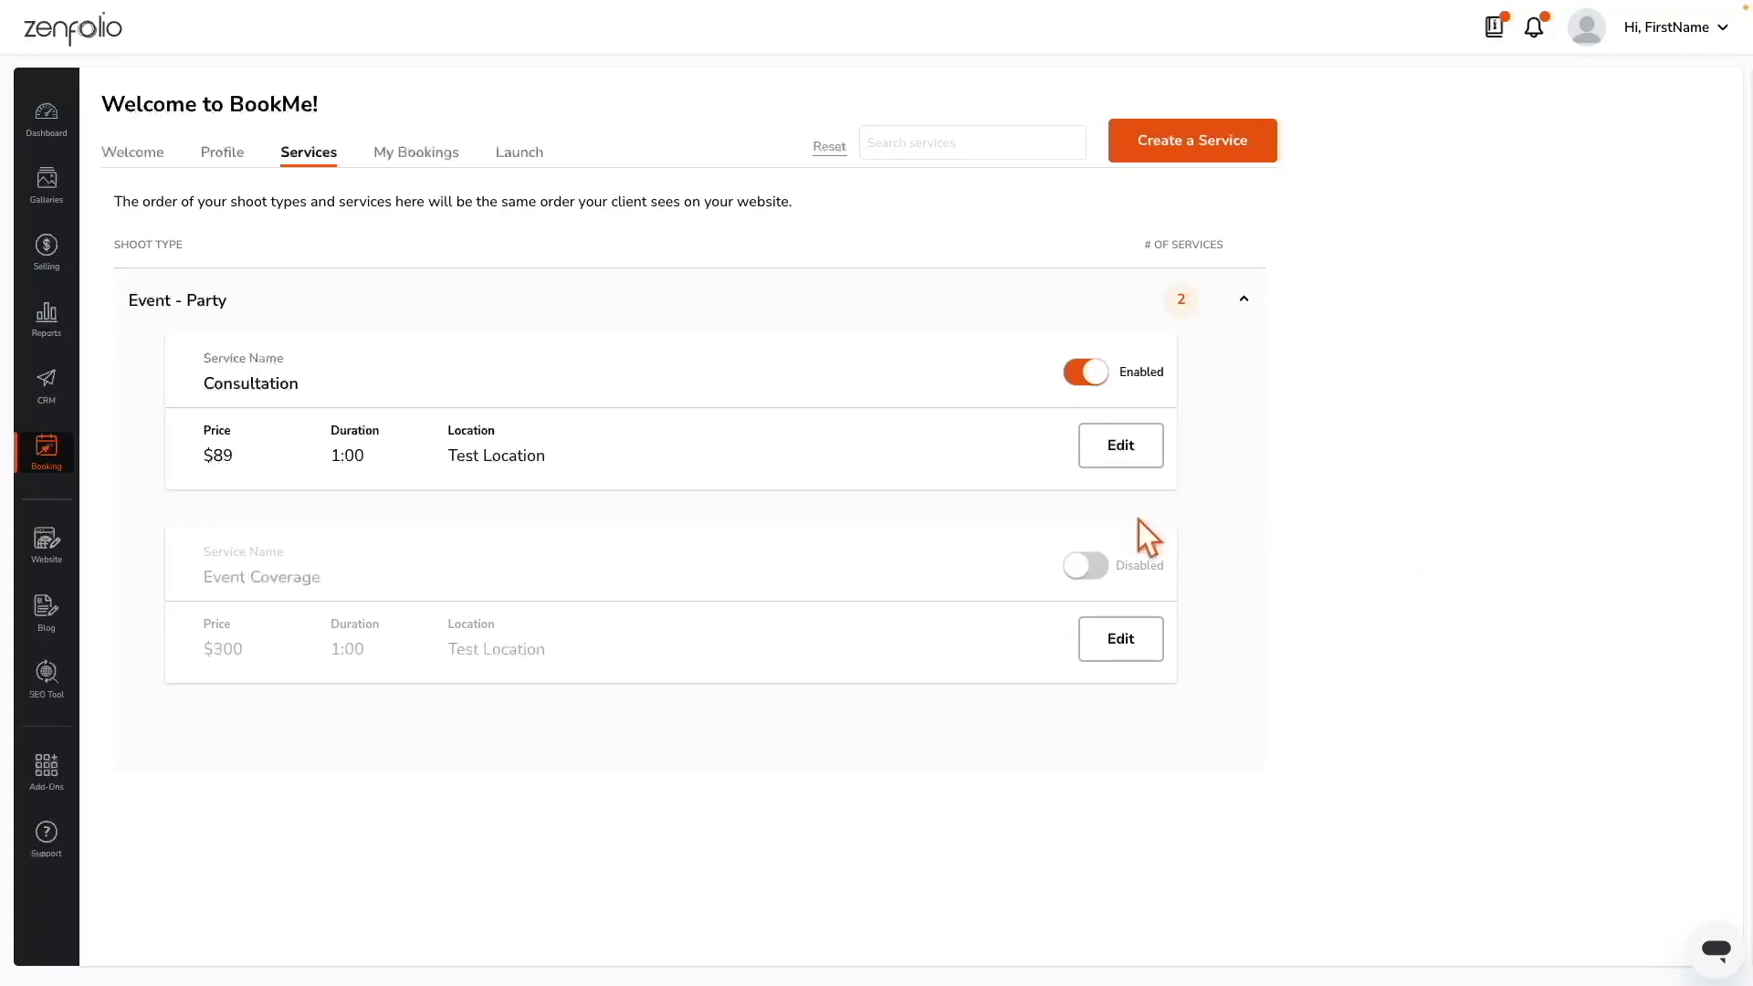
# Assign the Test Booking - Consultation booking to the Color Party gallery in its access settings, and open the gallery's share options
pyautogui.moveTo(1211, 546)
pyautogui.click(59, 194)
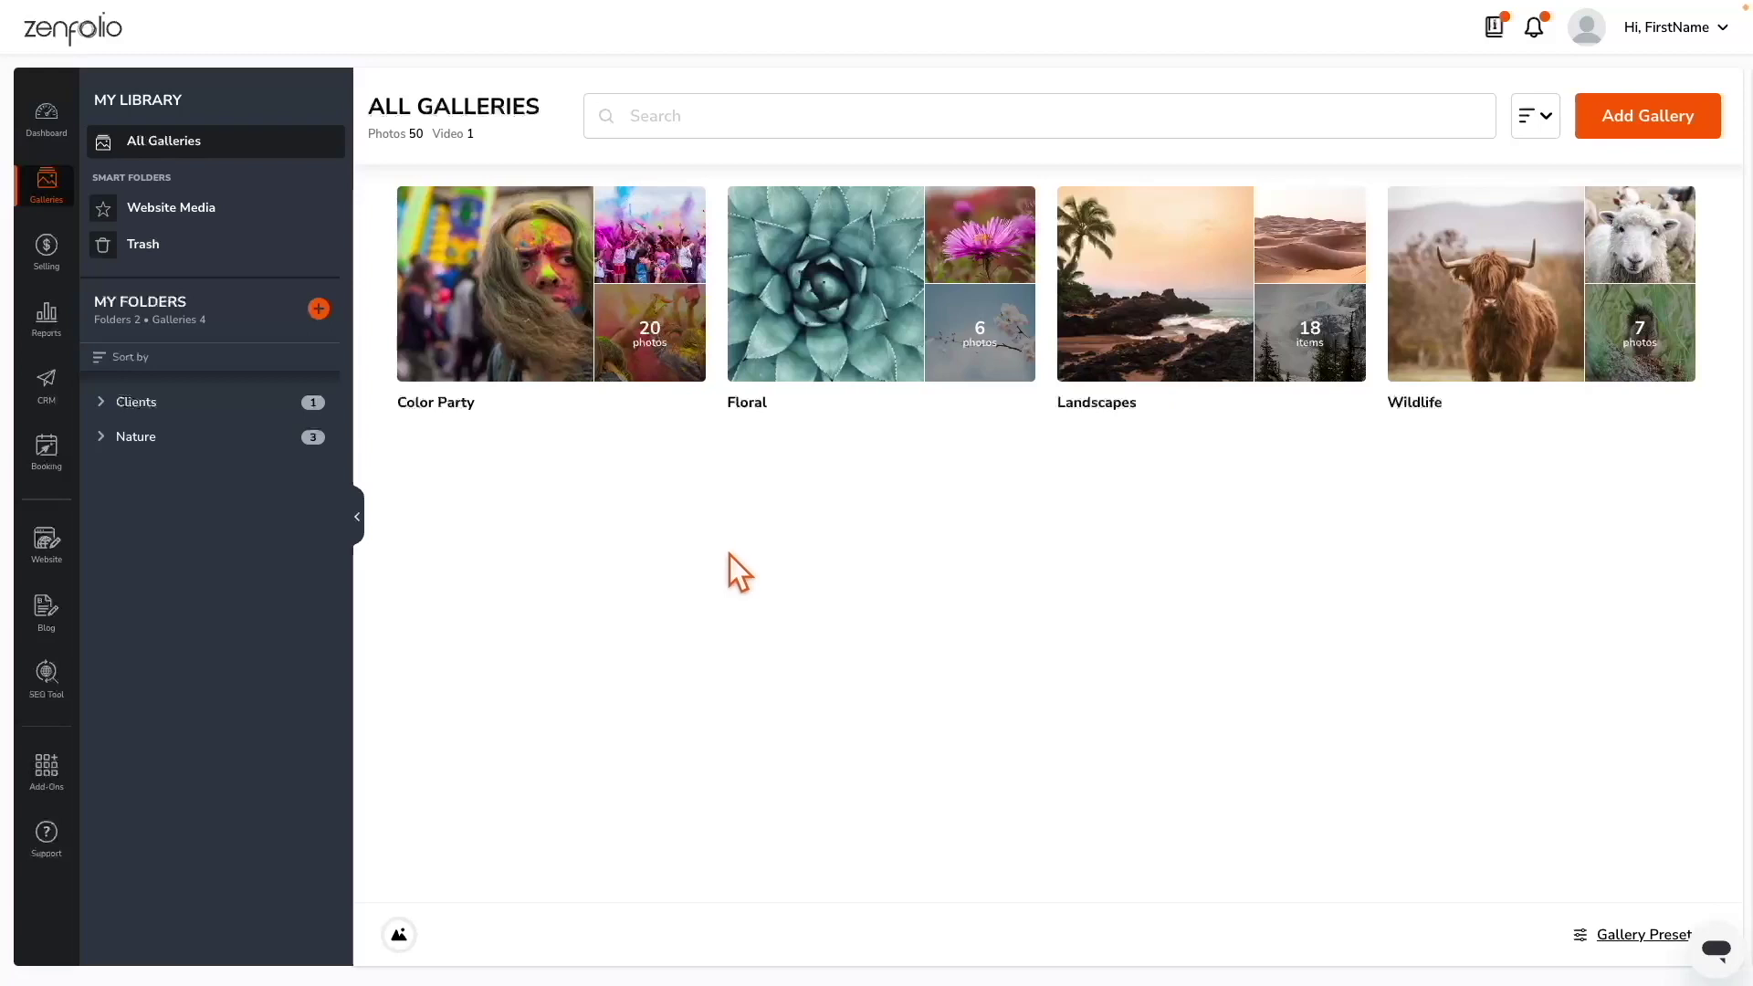
pyautogui.click(491, 340)
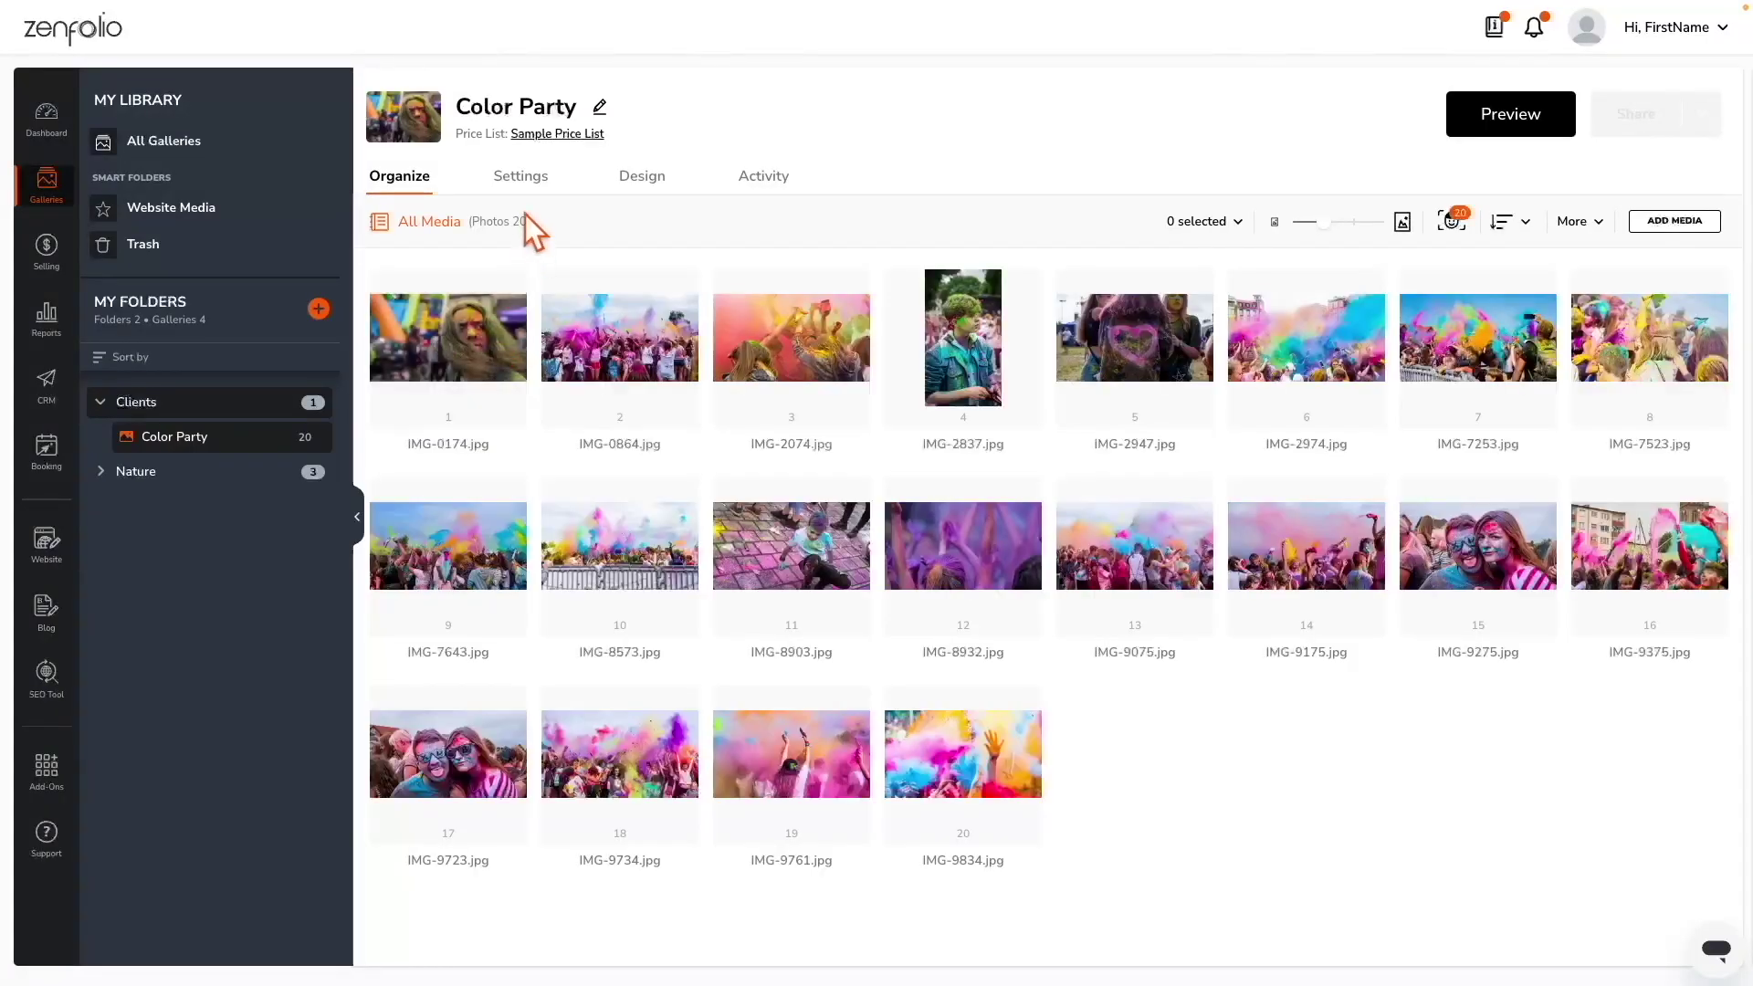
pyautogui.click(520, 178)
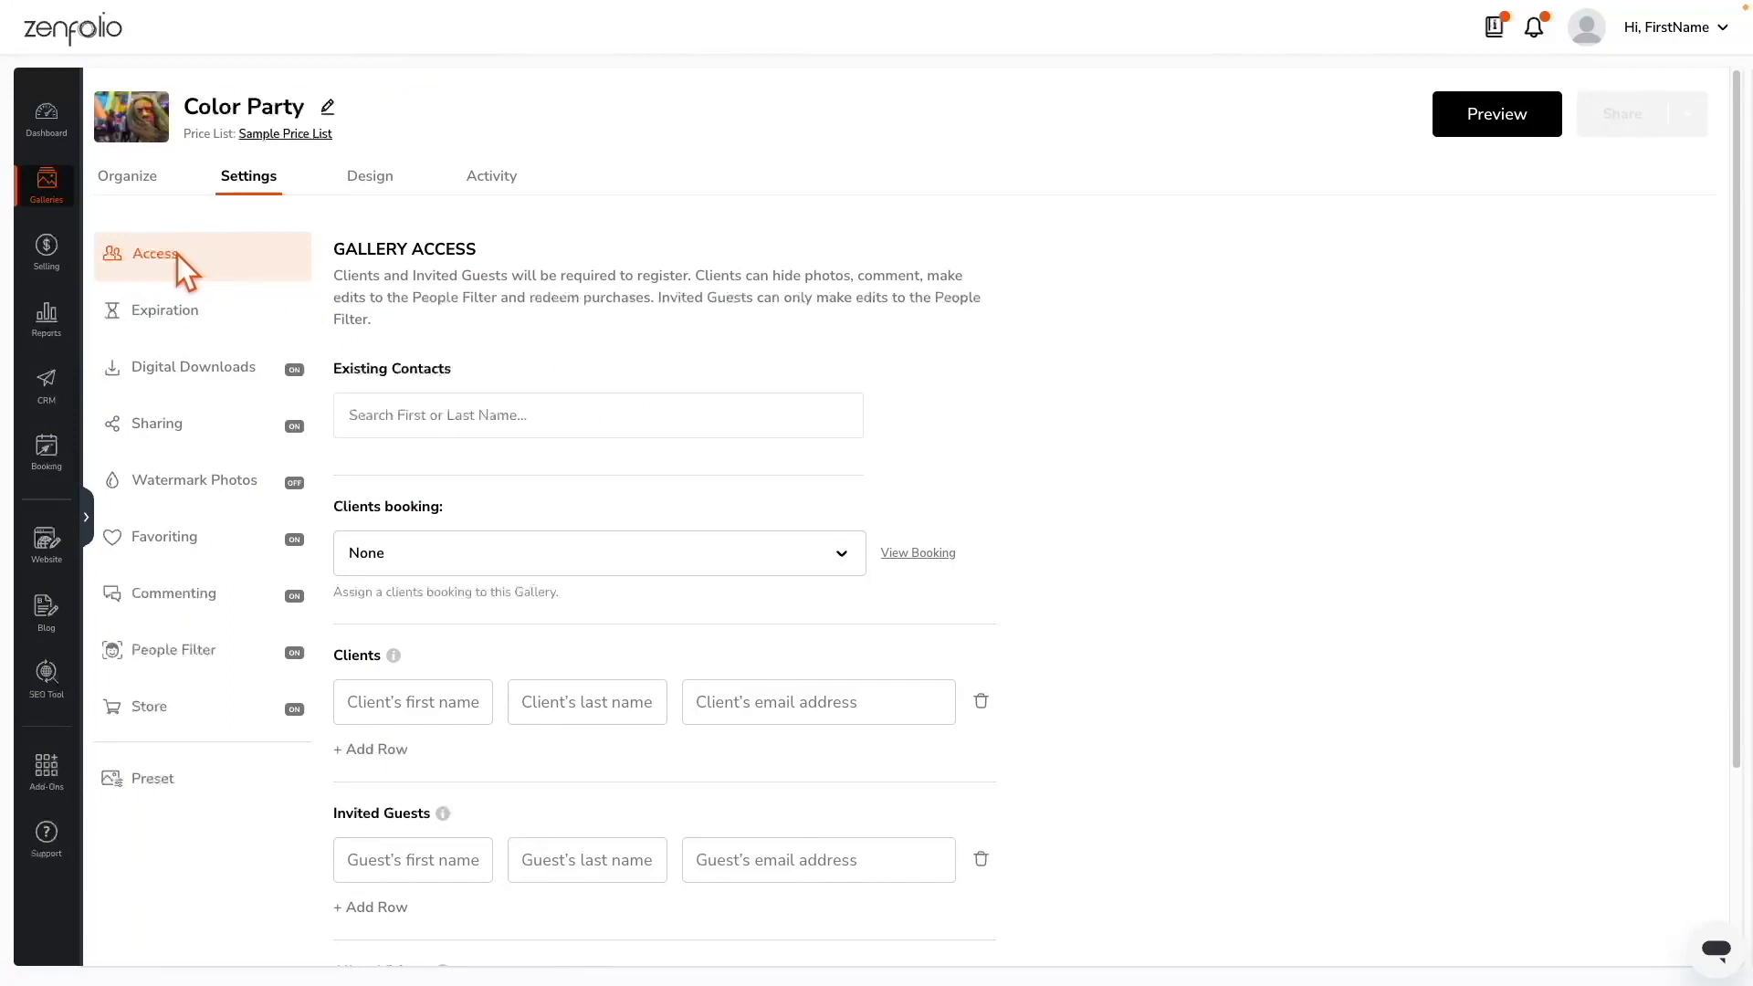
pyautogui.click(475, 564)
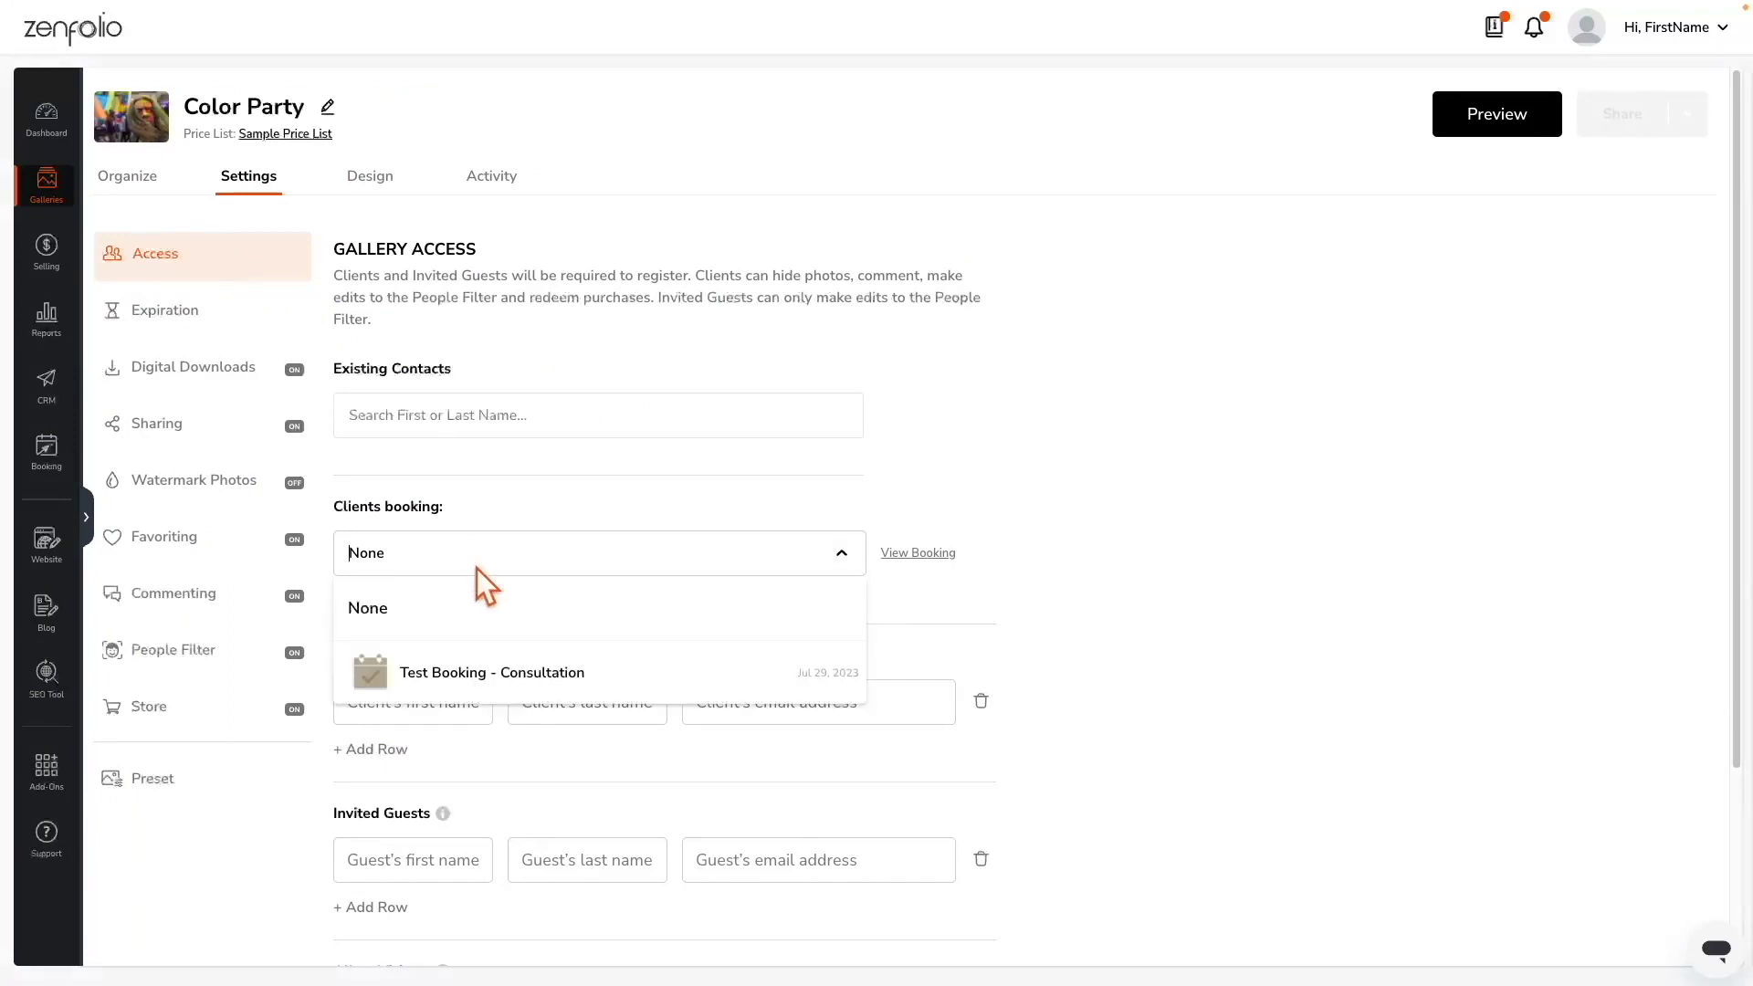
pyautogui.click(500, 676)
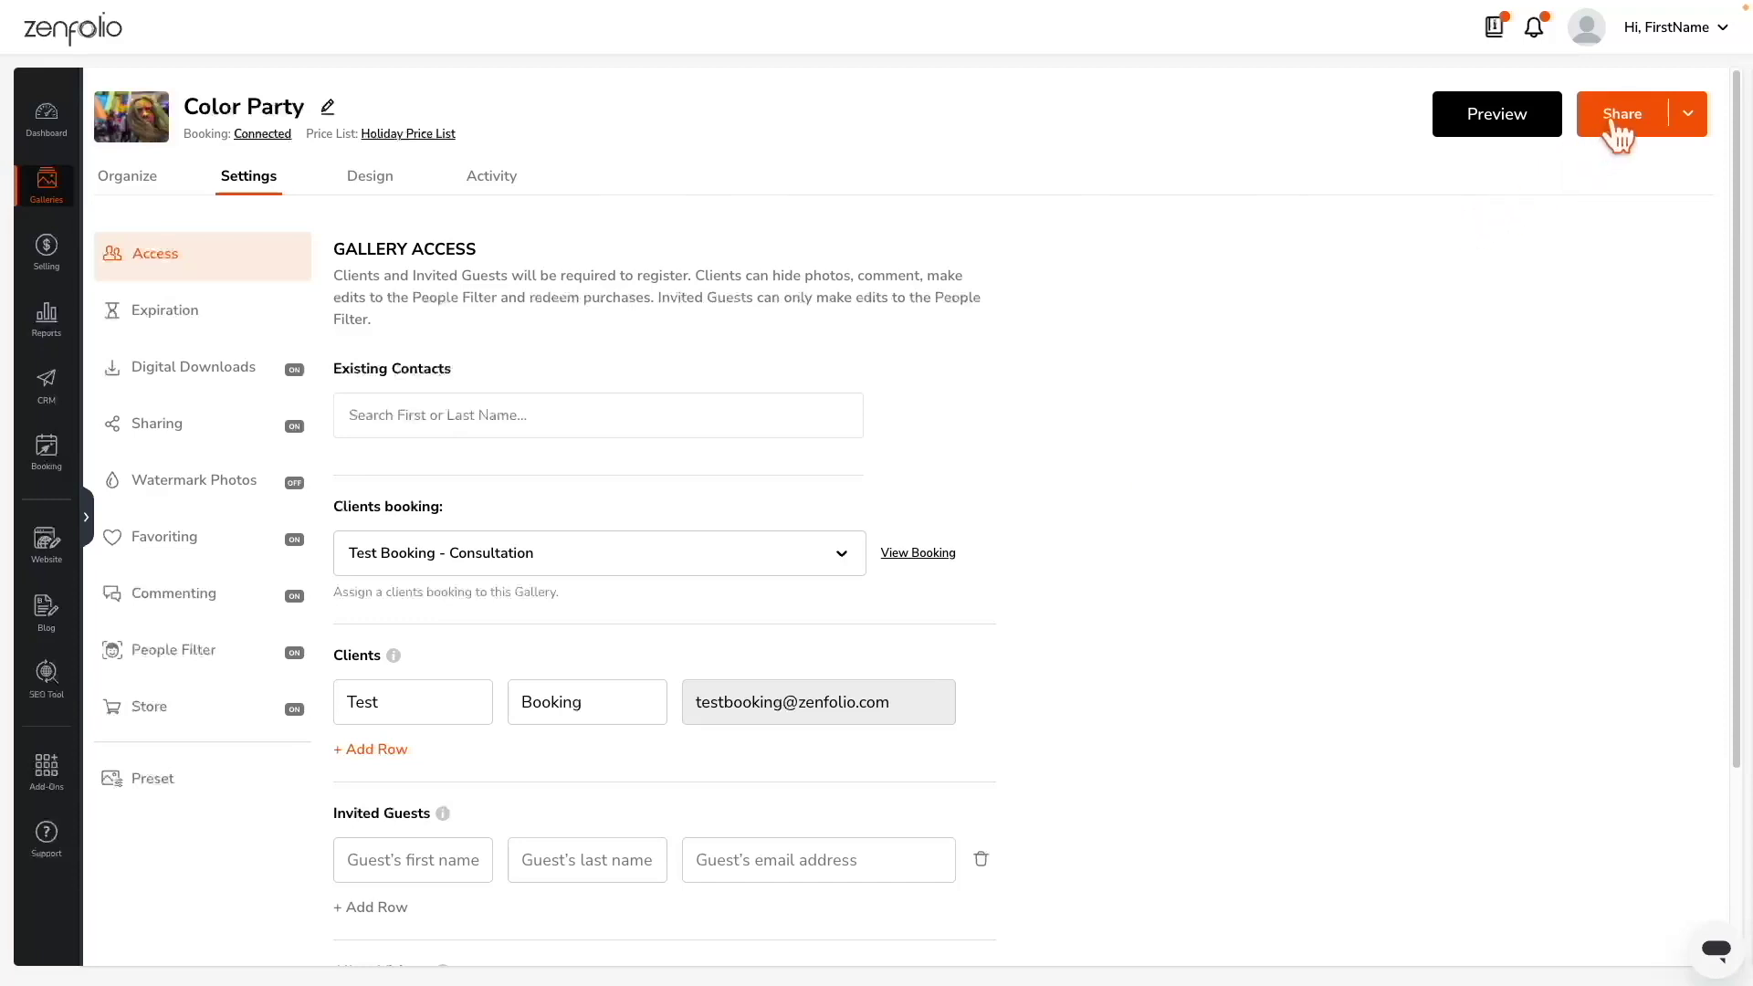
pyautogui.click(1688, 115)
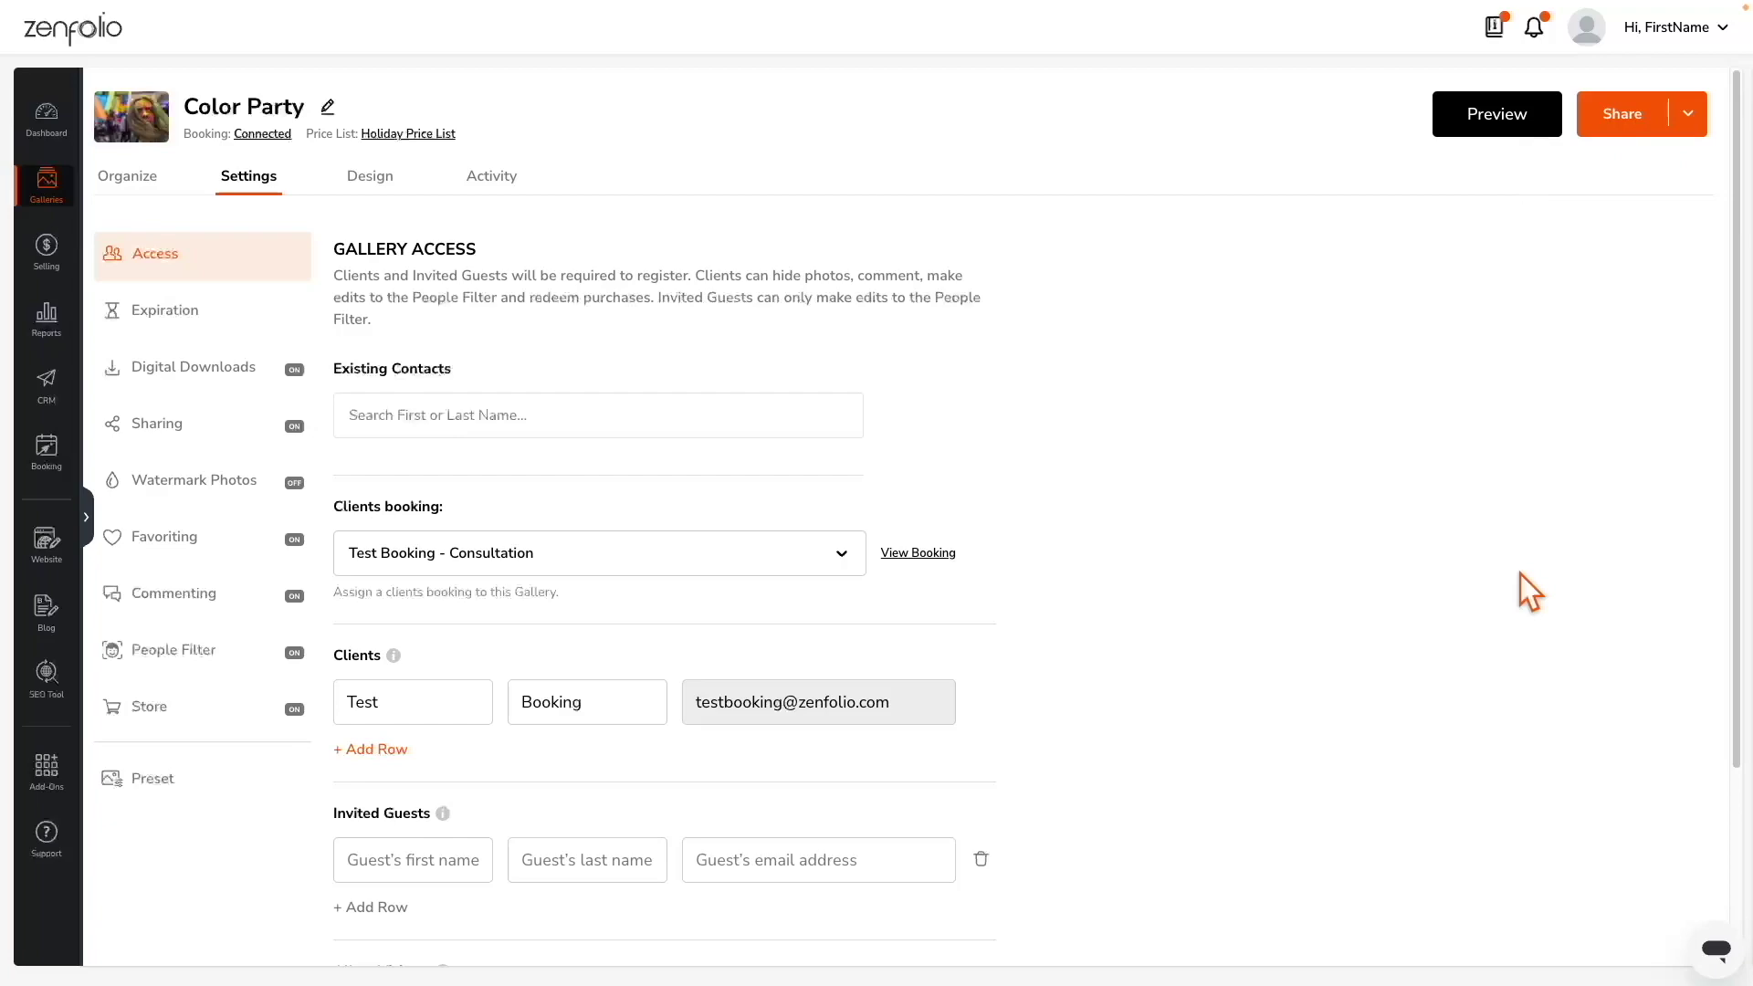